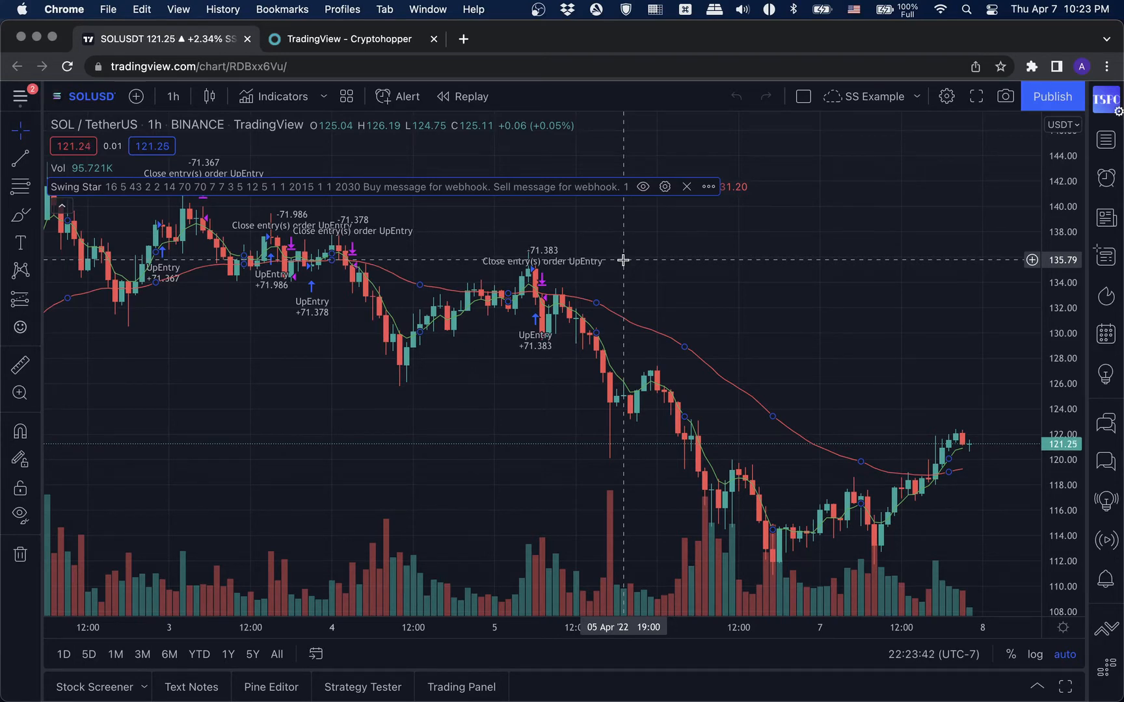
# Step: Open the Swing Star strategy's settings and review its input options
pyautogui.click(664, 187)
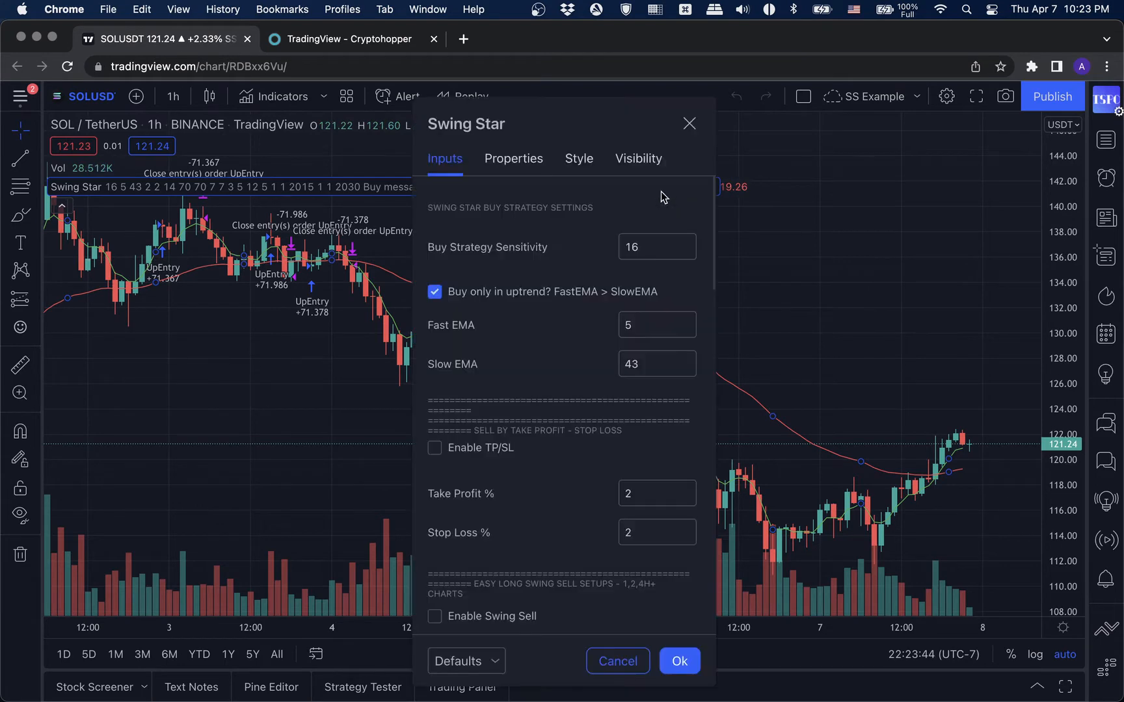
pyautogui.scroll(-10, 583, 328)
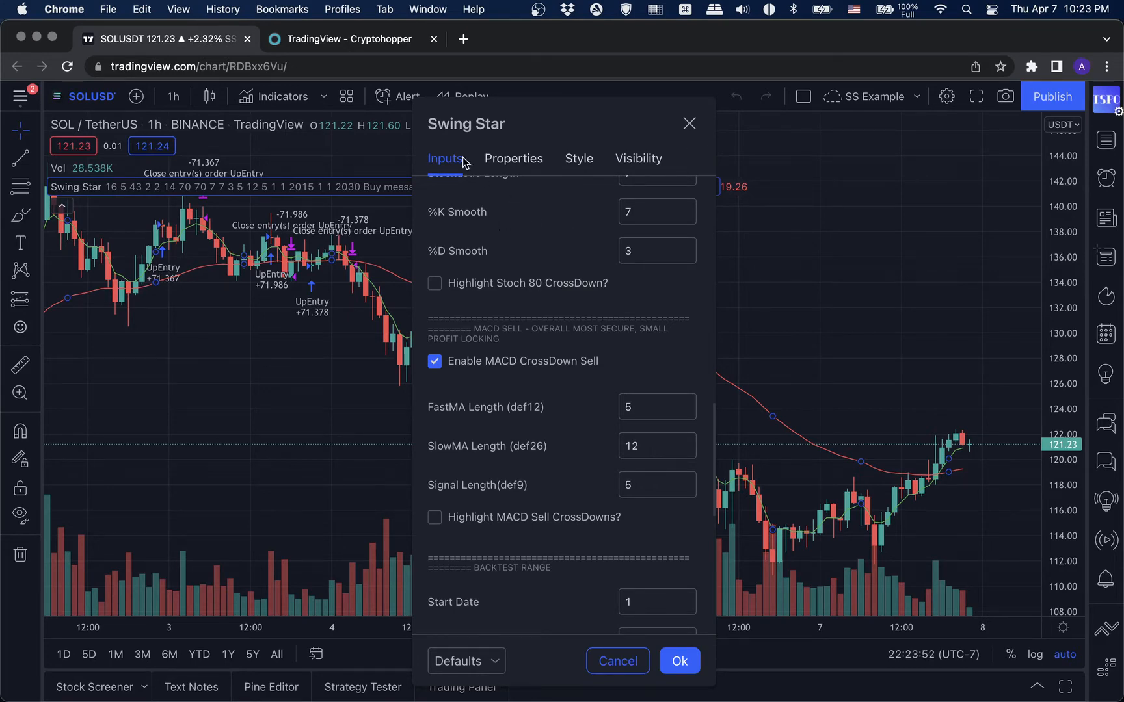
# Step: Switch to the Cryptohopper TradingView app page and choose [BUS] TradingView as the hopper in the alert generator
pyautogui.click(349, 46)
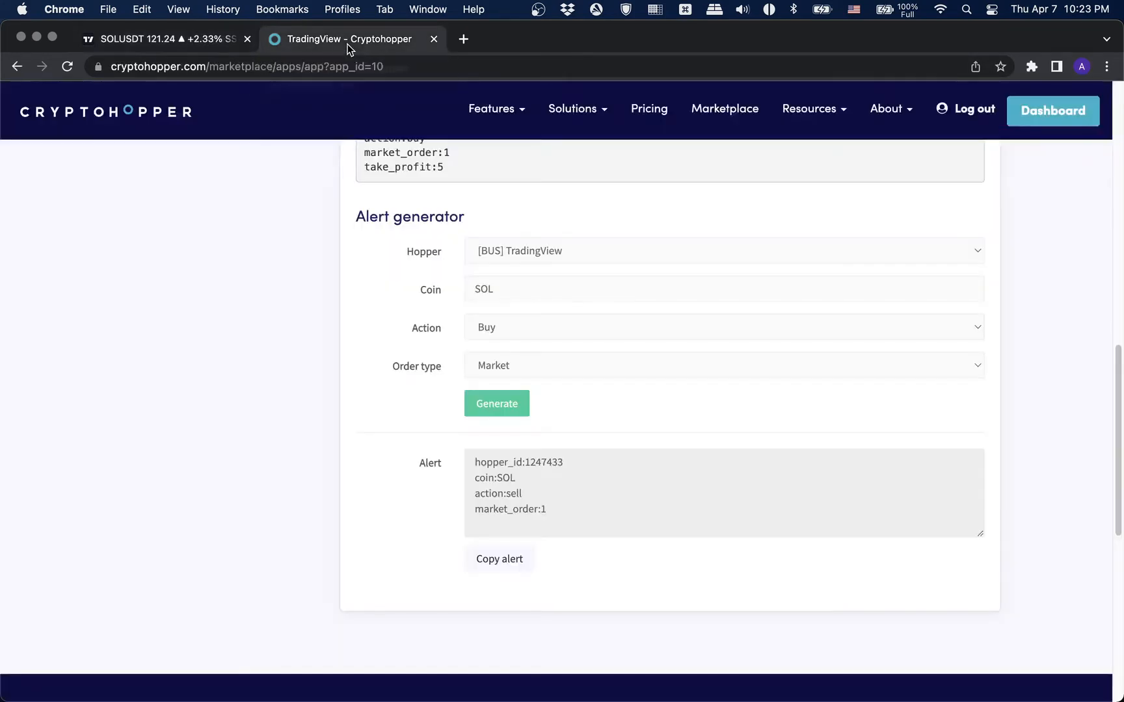
pyautogui.click(408, 67)
pyautogui.moveTo(408, 67); pyautogui.dragTo(109, 70)
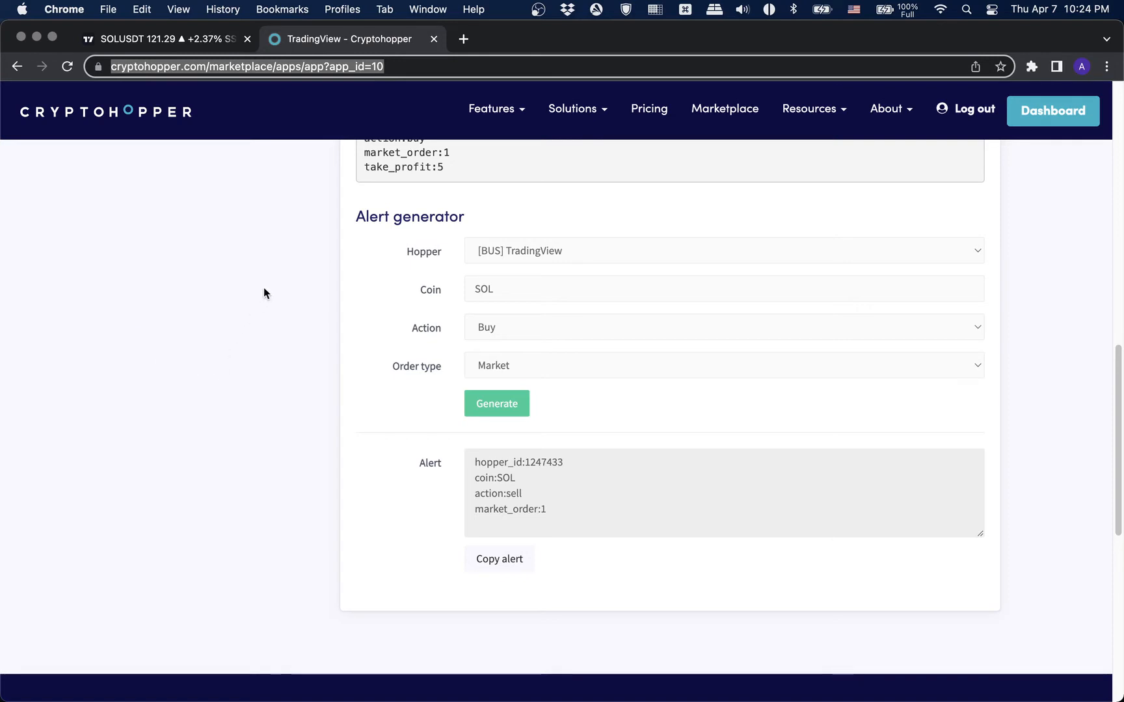
pyautogui.click(295, 246)
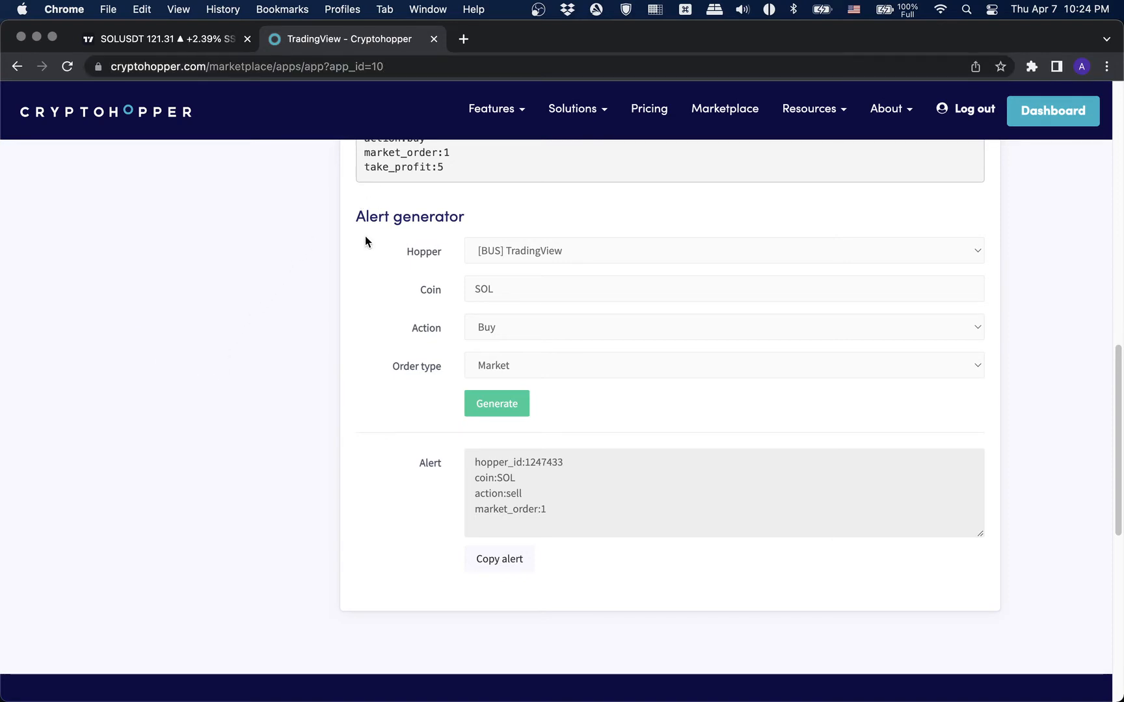
pyautogui.click(485, 254)
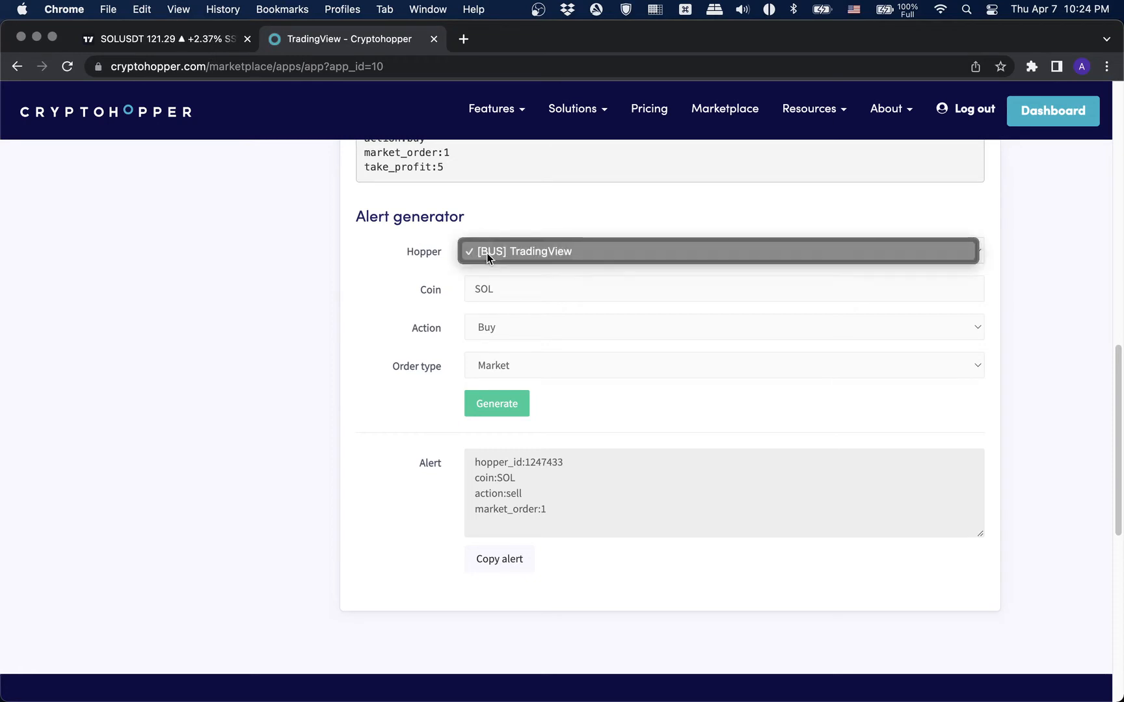
pyautogui.click(486, 253)
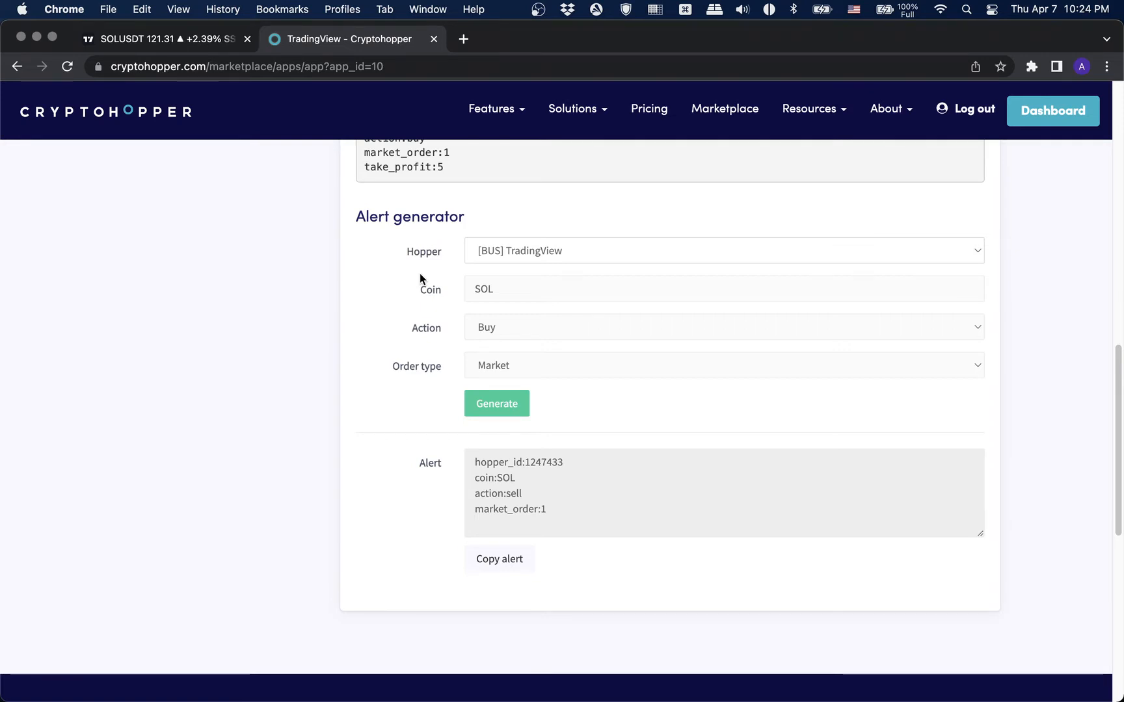
pyautogui.click(503, 295)
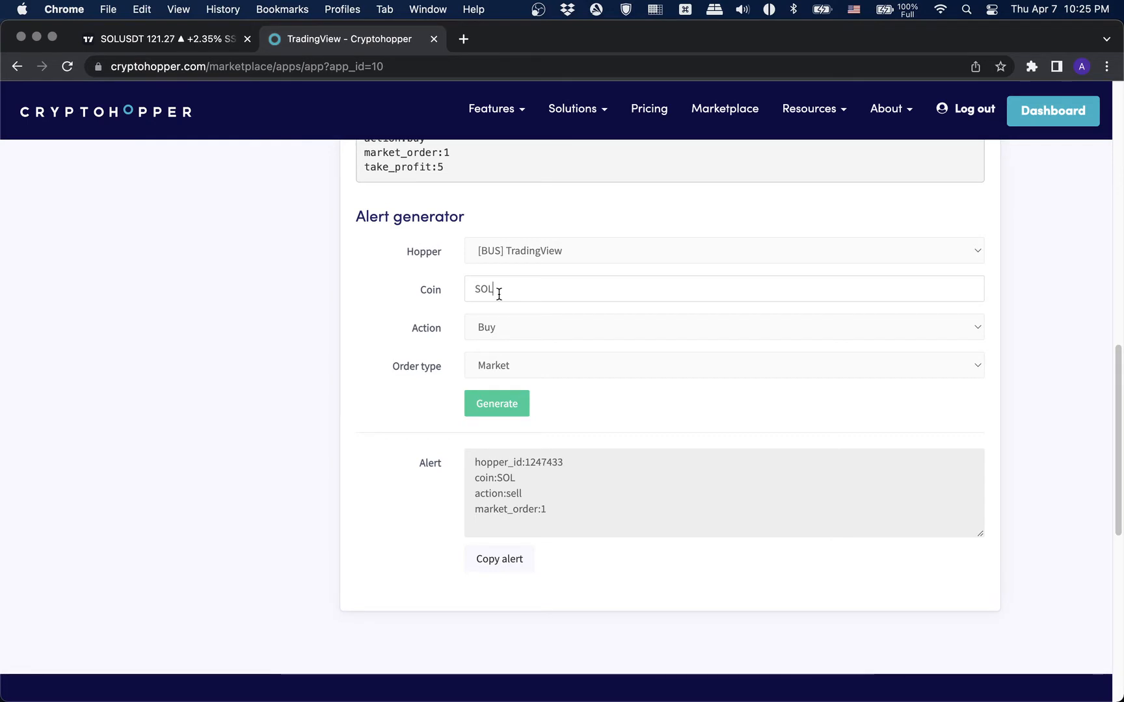
pyautogui.write('USDT')
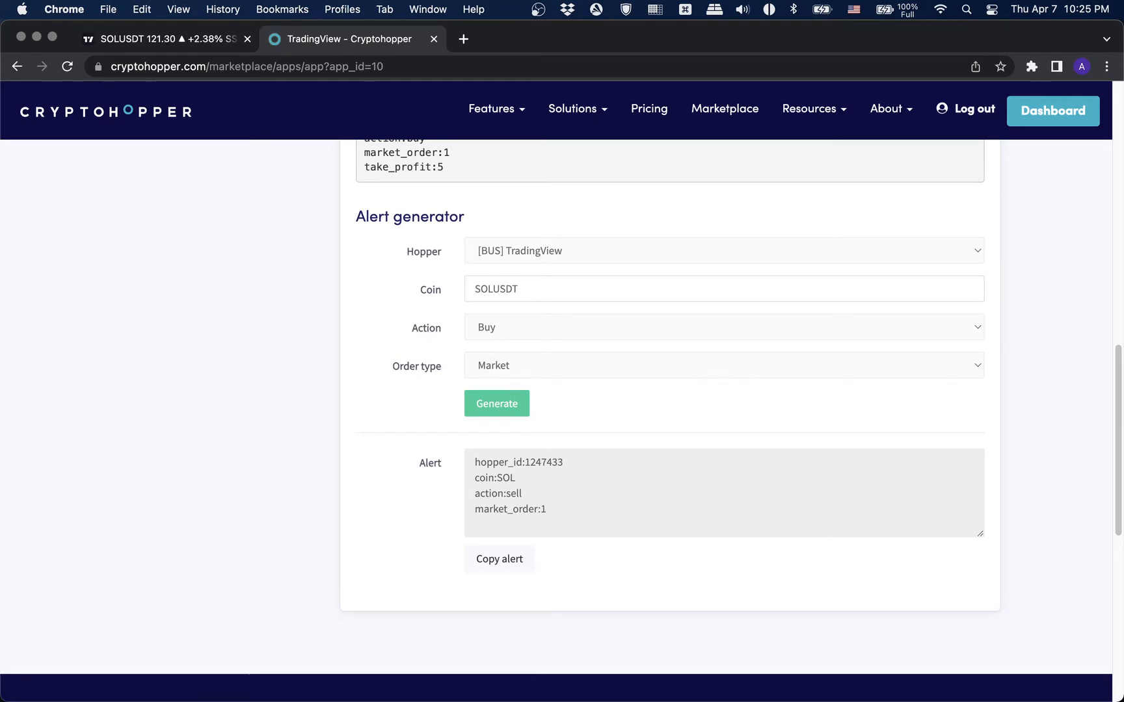
pyautogui.press('BackSpace')
pyautogui.press('BackSpace')
pyautogui.press('BackSpace')
pyautogui.press('BackSpace')
pyautogui.click(422, 373)
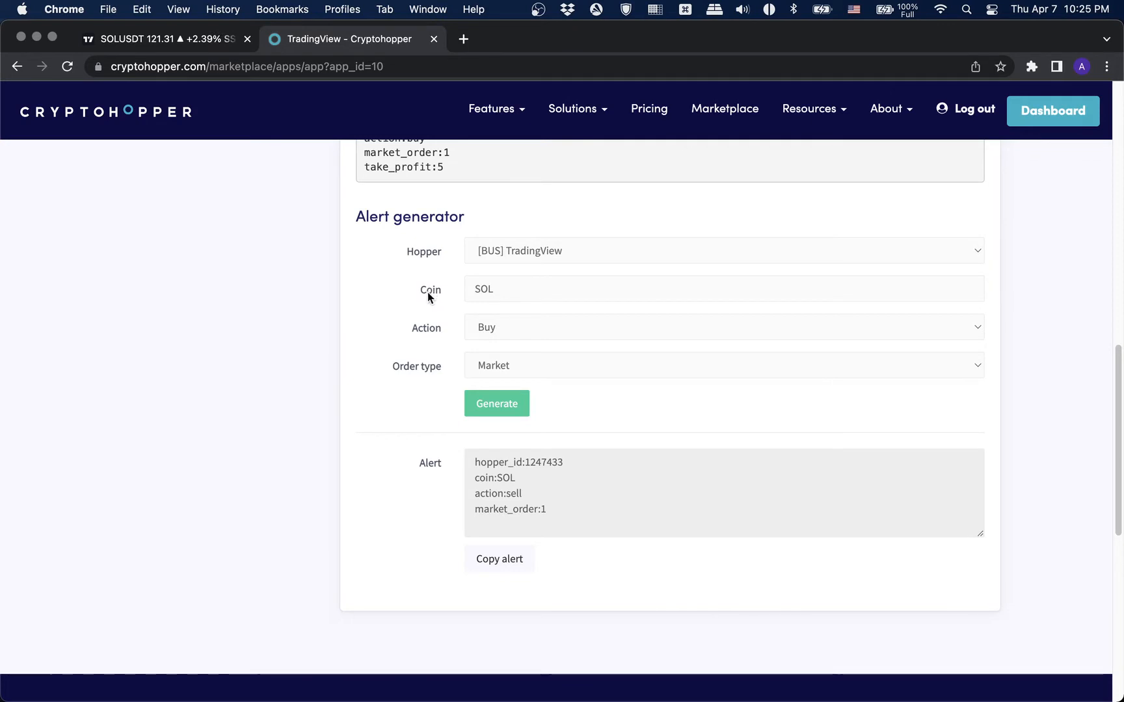
# Step: Generate the SOL market buy alert and copy its text into the TextEdit document
pyautogui.click(506, 403)
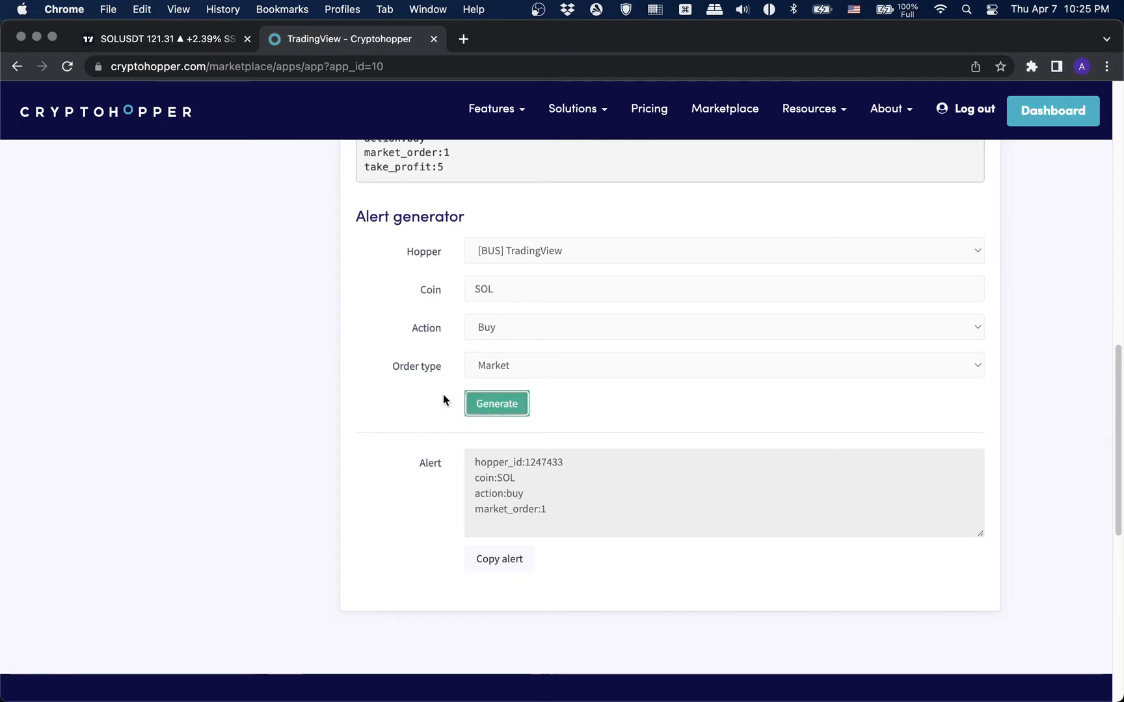
pyautogui.click(497, 563)
pyautogui.press('super+c')
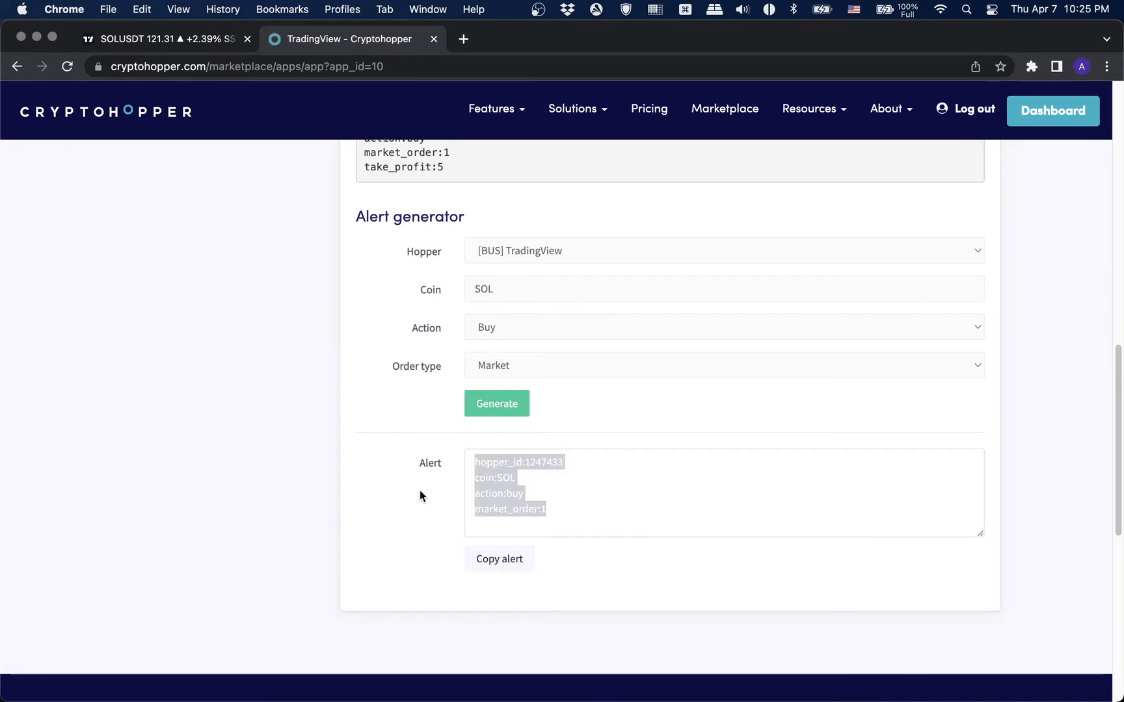
pyautogui.press('super+Tab')
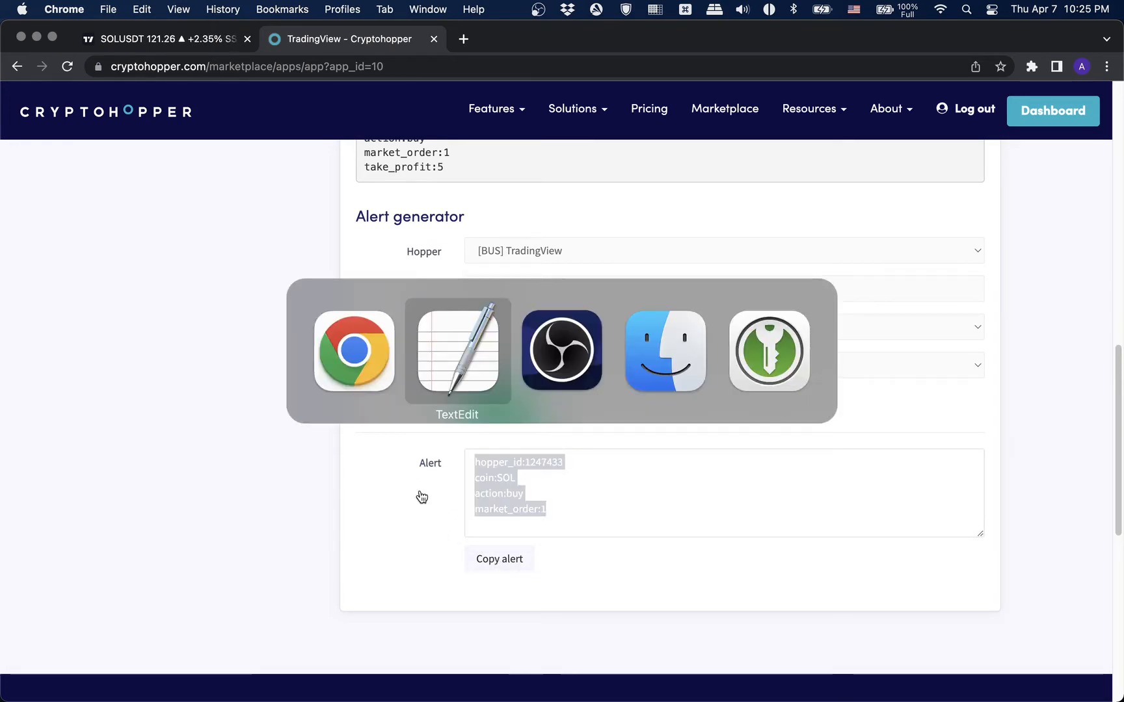
pyautogui.press('super+v')
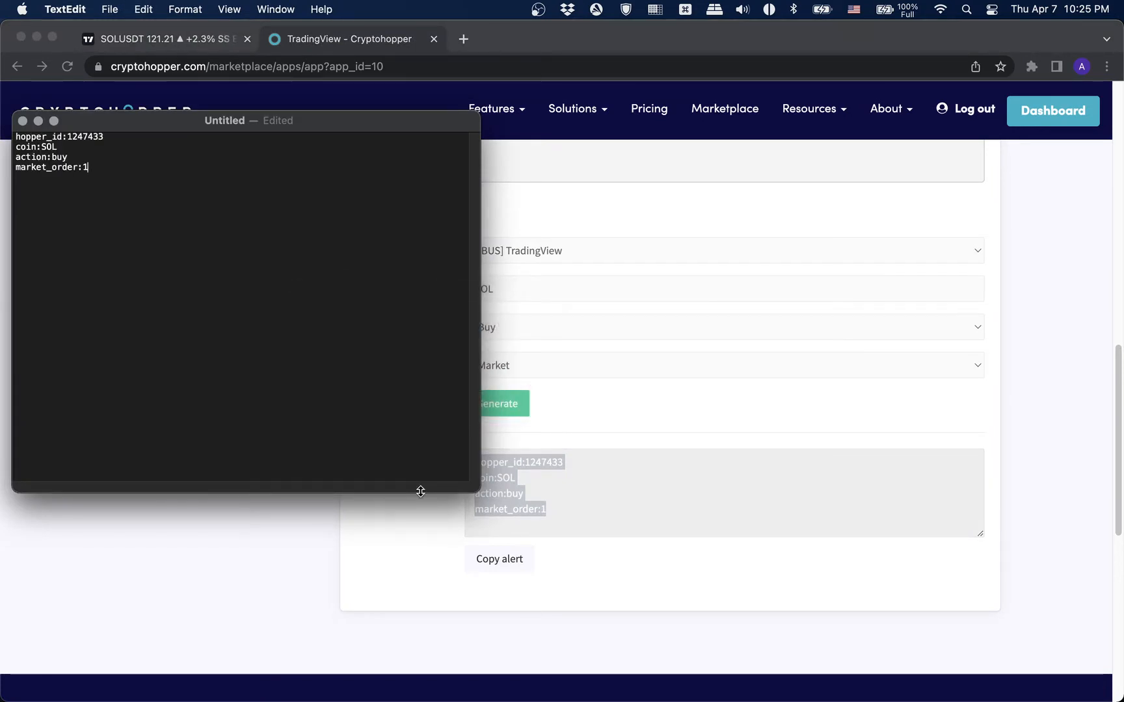
# Step: Return to Chrome and generate a SOL market alert with the action set to Sell
pyautogui.click(420, 496)
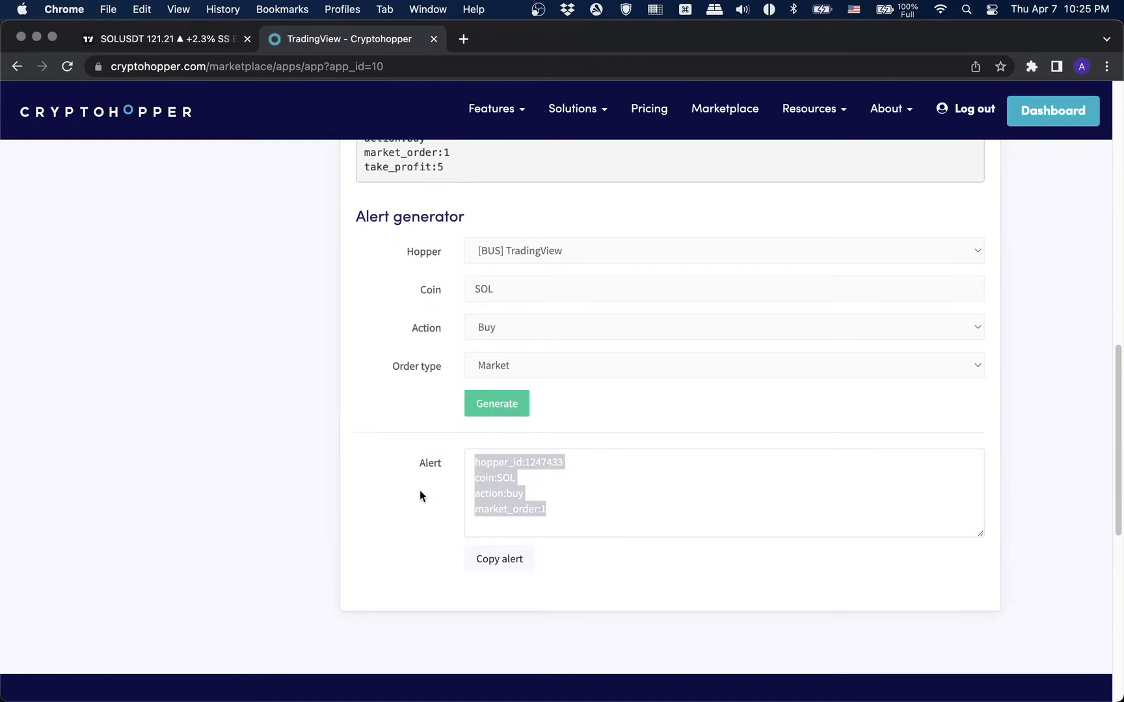
pyautogui.click(371, 433)
pyautogui.click(517, 327)
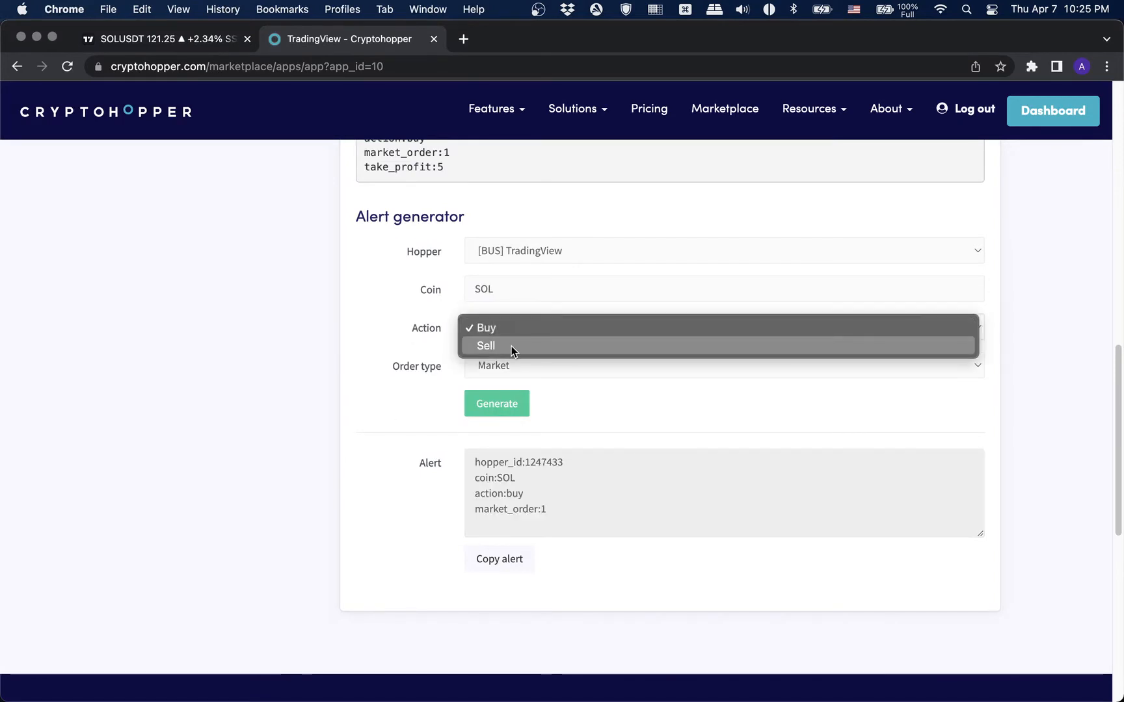
pyautogui.click(498, 345)
pyautogui.click(491, 404)
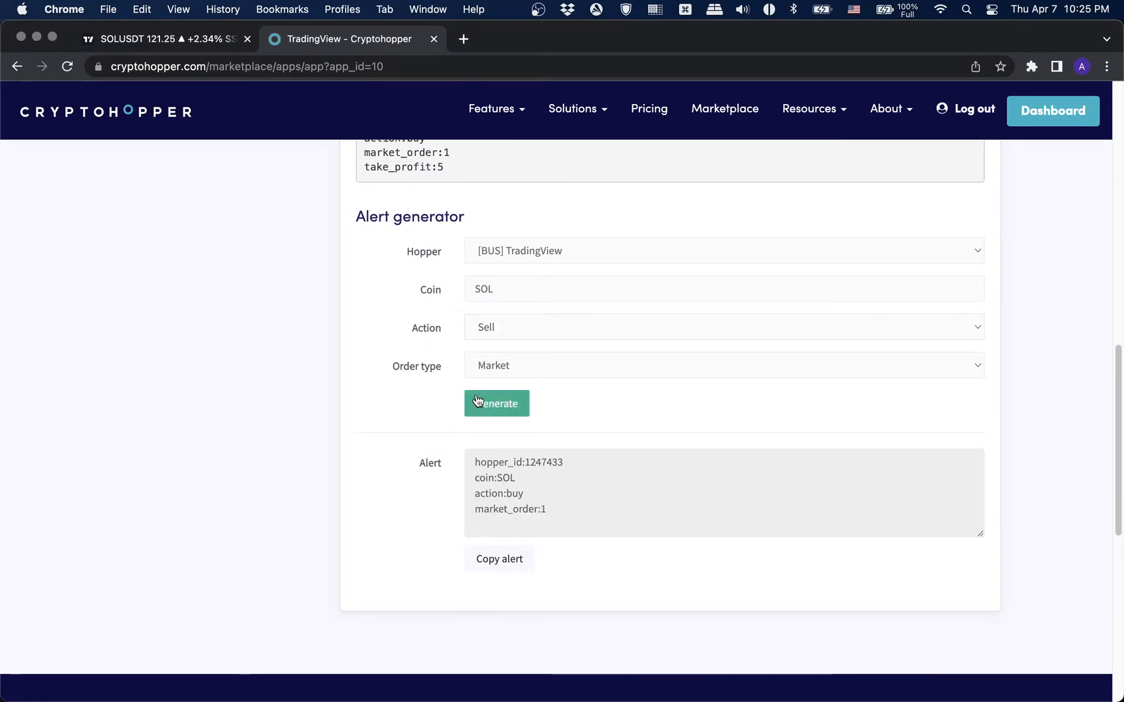
# Step: Copy the sell alert into the TextEdit document beneath the buy alert, separated by a blank line
pyautogui.click(484, 558)
pyautogui.press('super+c')
pyautogui.press('super+Tab')
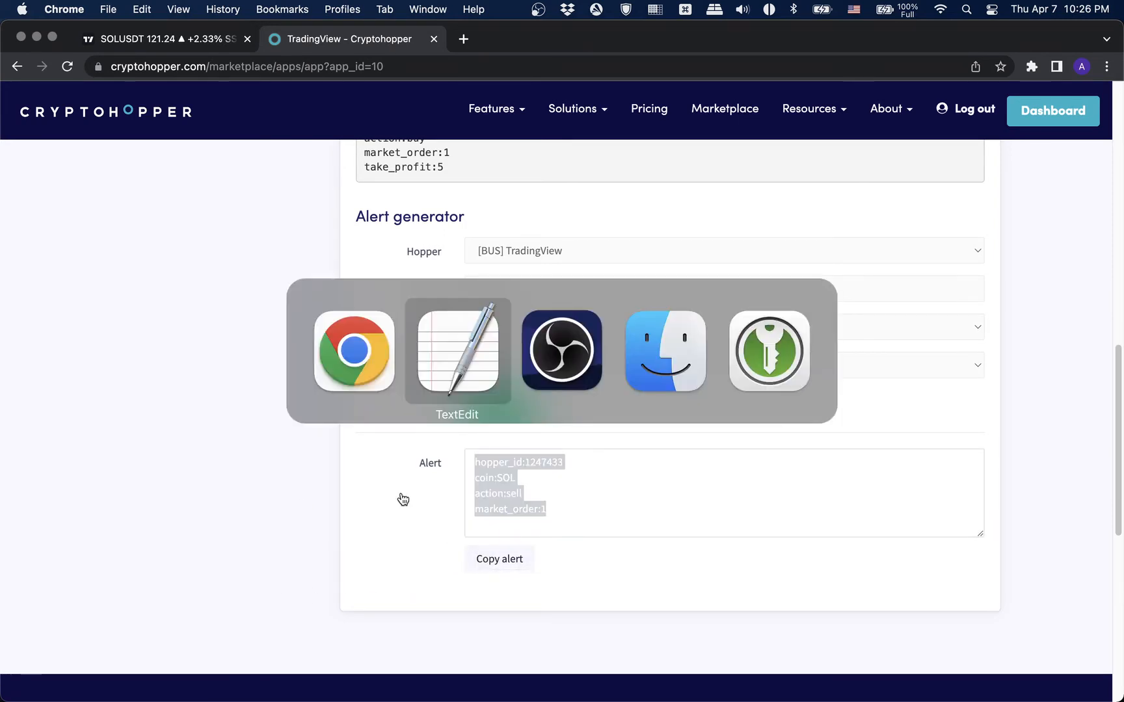
pyautogui.press('Return')
pyautogui.press('Return')
pyautogui.press('super+v')
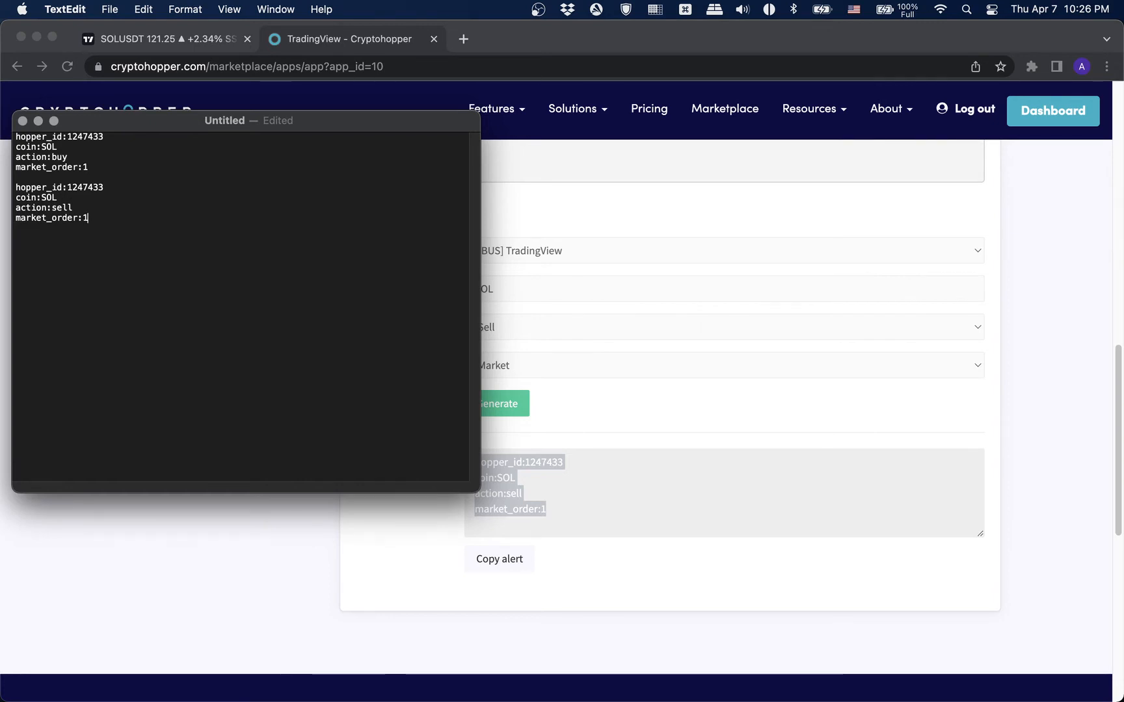
# Step: Return to Chrome and highlight the warning about keeping the webhook URL private on the Cryptohopper page
pyautogui.press('super+Tab')
pyautogui.click(409, 467)
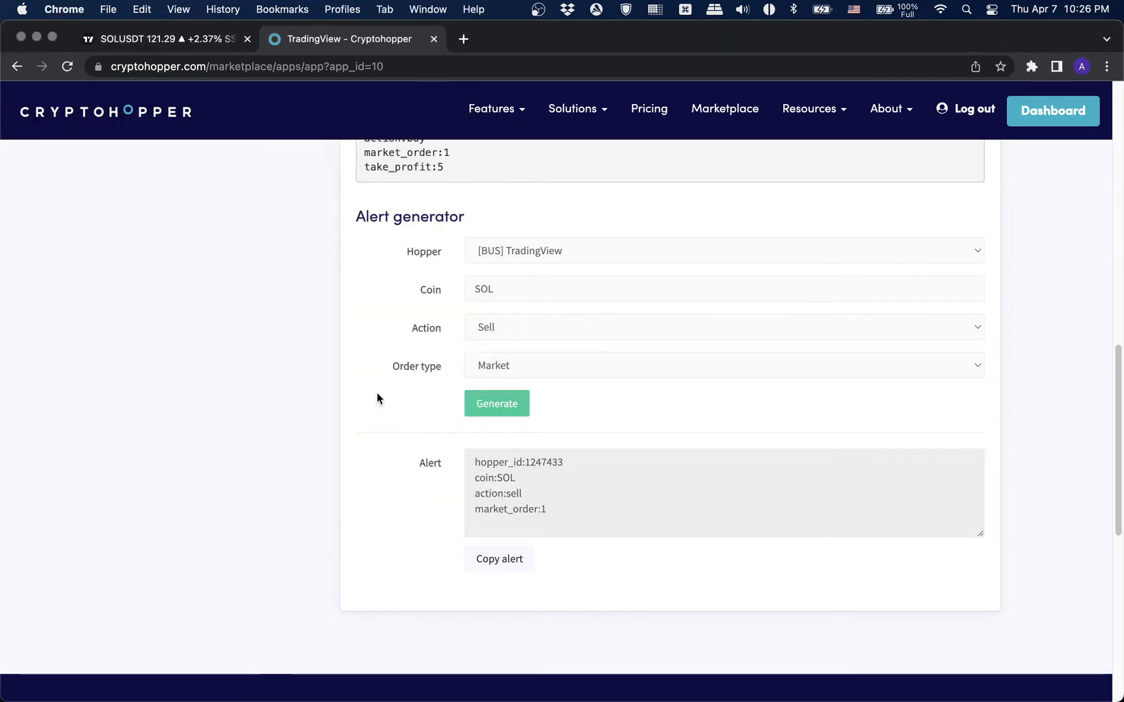
pyautogui.scroll(5, 375, 382)
pyautogui.scroll(5, 414, 348)
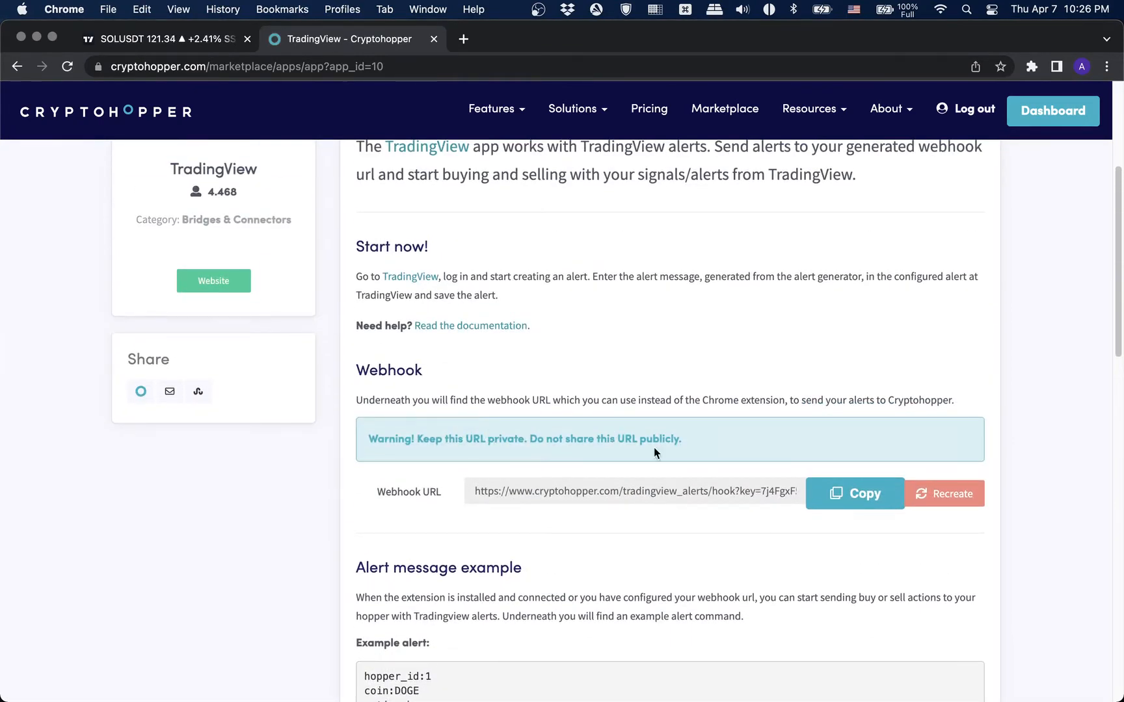
pyautogui.moveTo(684, 441); pyautogui.dragTo(362, 441)
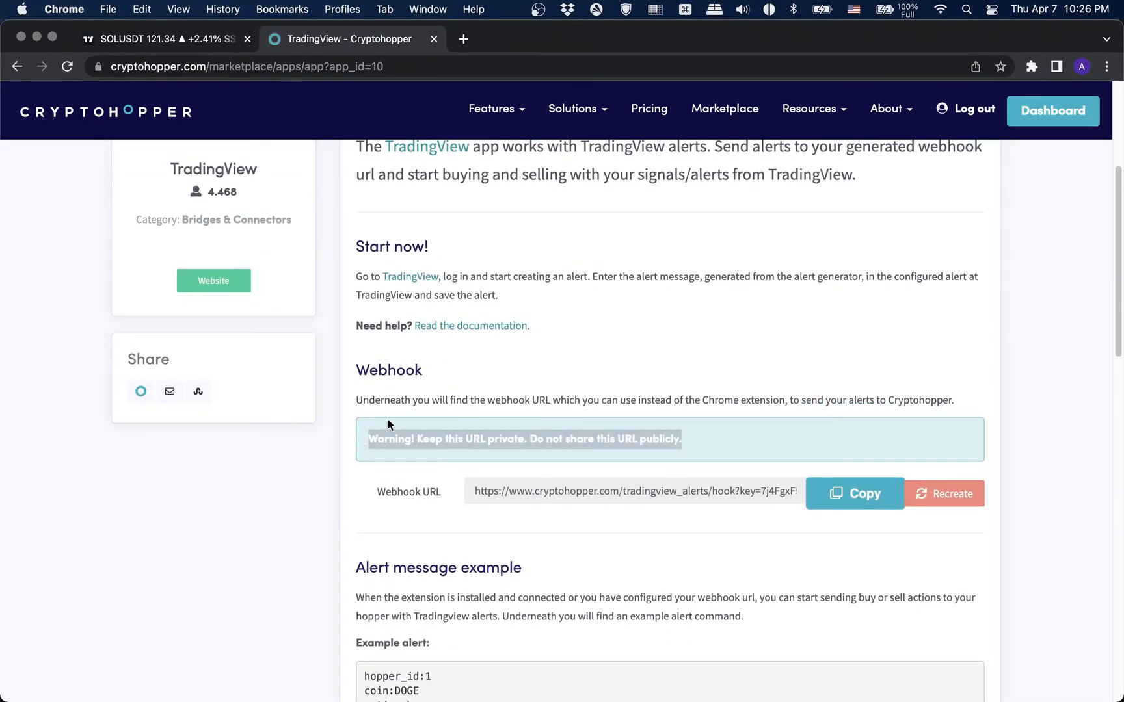
pyautogui.click(388, 424)
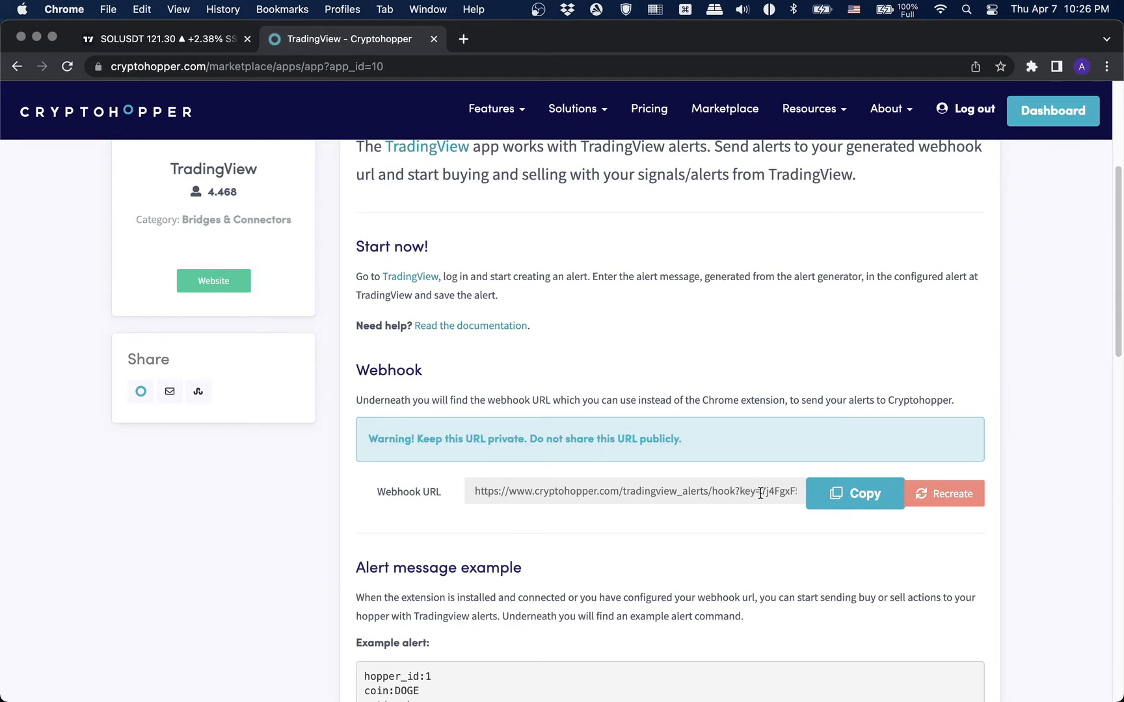
# Step: Copy the webhook URL only up to "hook?key=" into the TextEdit document below the sell alert, separated by a blank line
pyautogui.moveTo(761, 492); pyautogui.dragTo(479, 492)
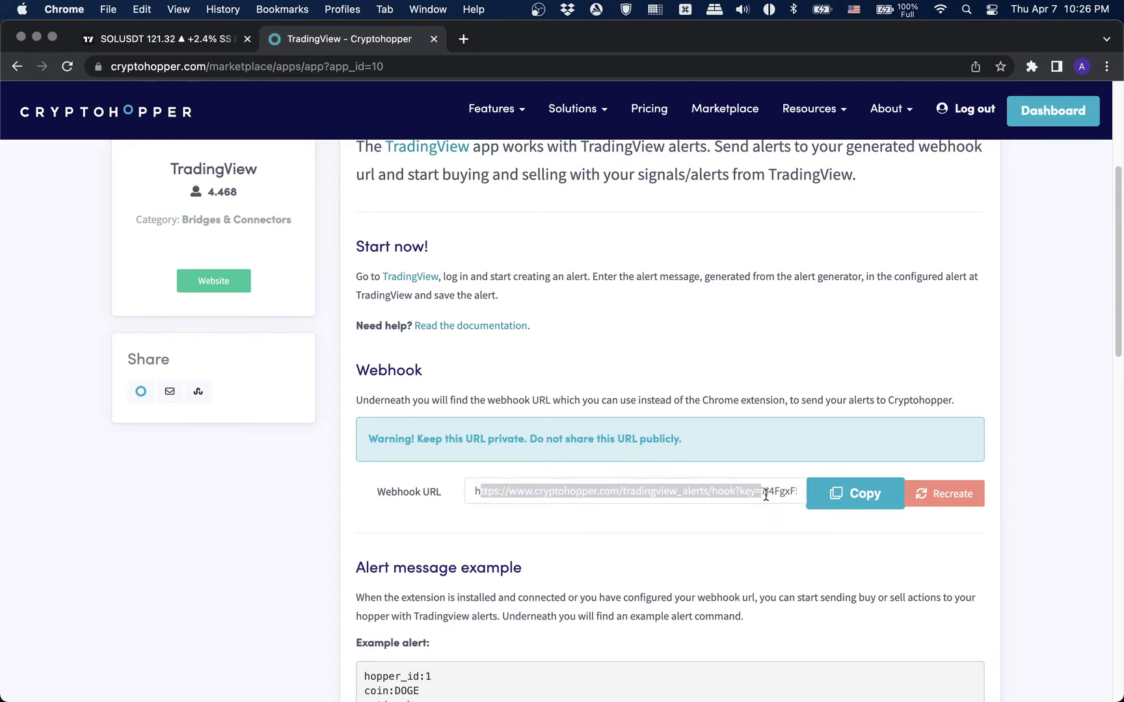
pyautogui.moveTo(749, 490); pyautogui.dragTo(472, 489)
pyautogui.press('super+c')
pyautogui.press('super+Tab')
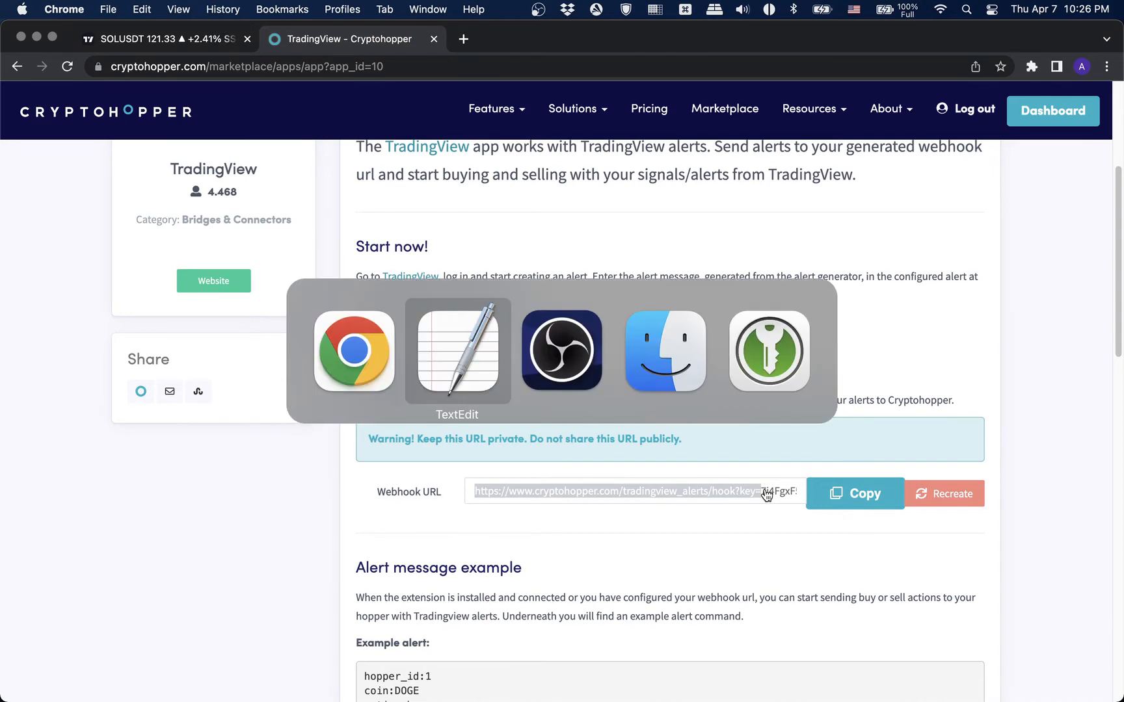
pyautogui.press('Return')
pyautogui.press('Return')
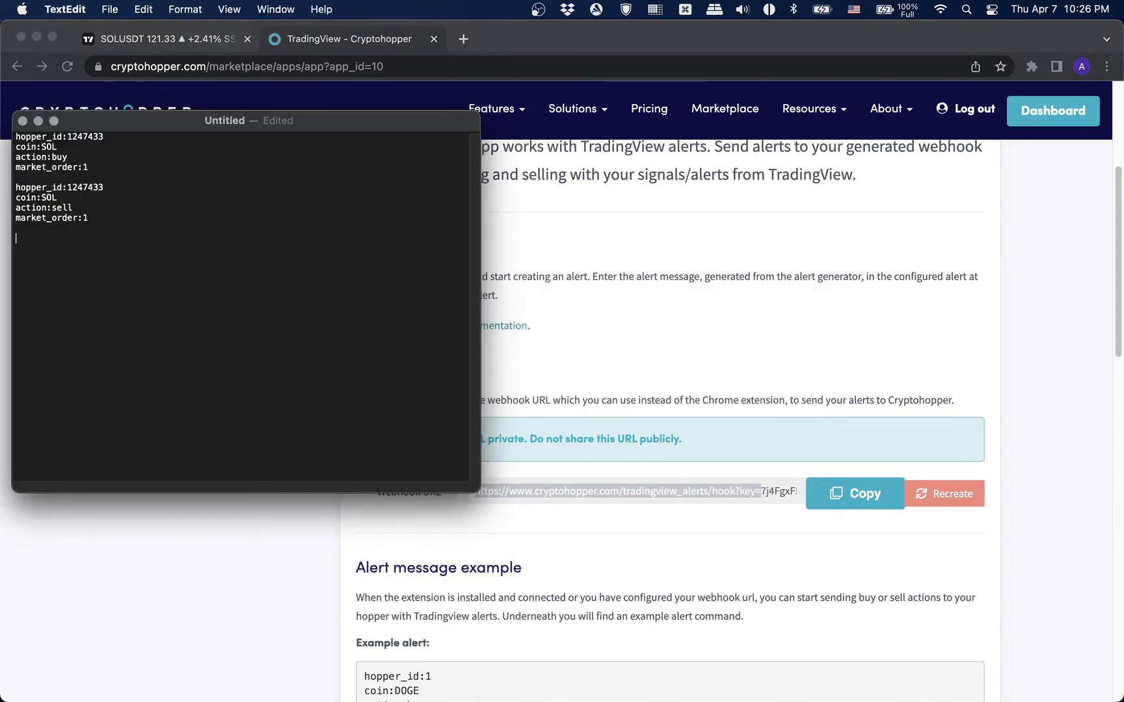
pyautogui.press('super+v')
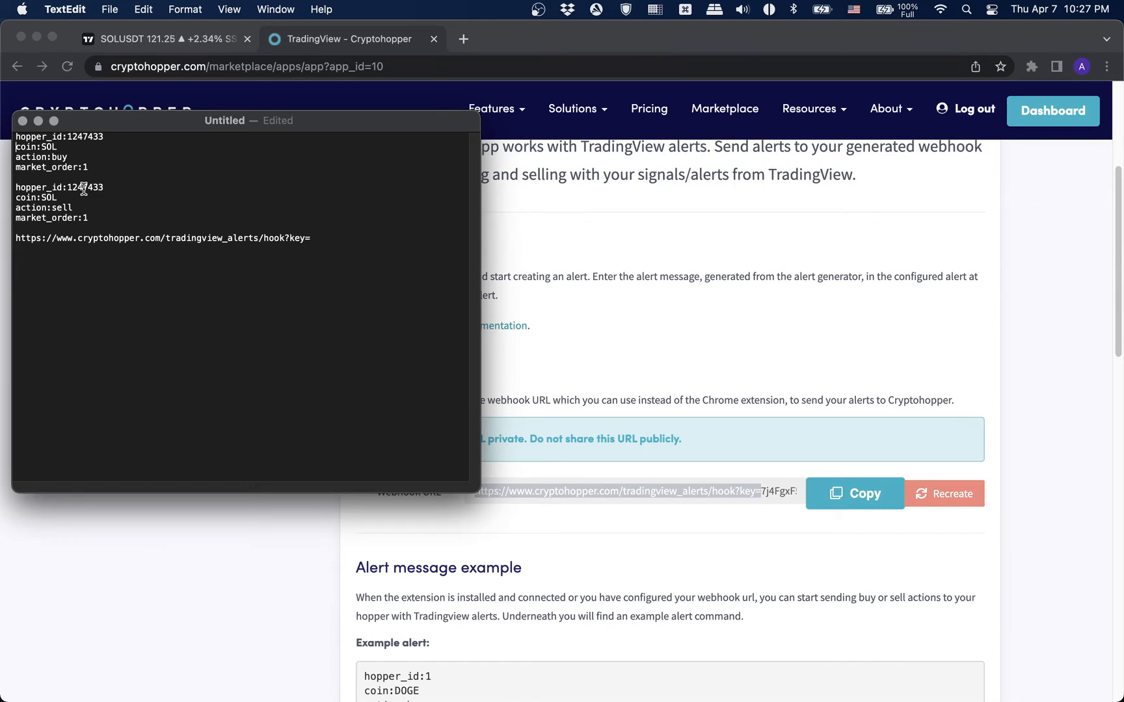
# Step: Join the four lines of the buy alert into a single line, separating the fields with &&&
pyautogui.press('BackSpace')
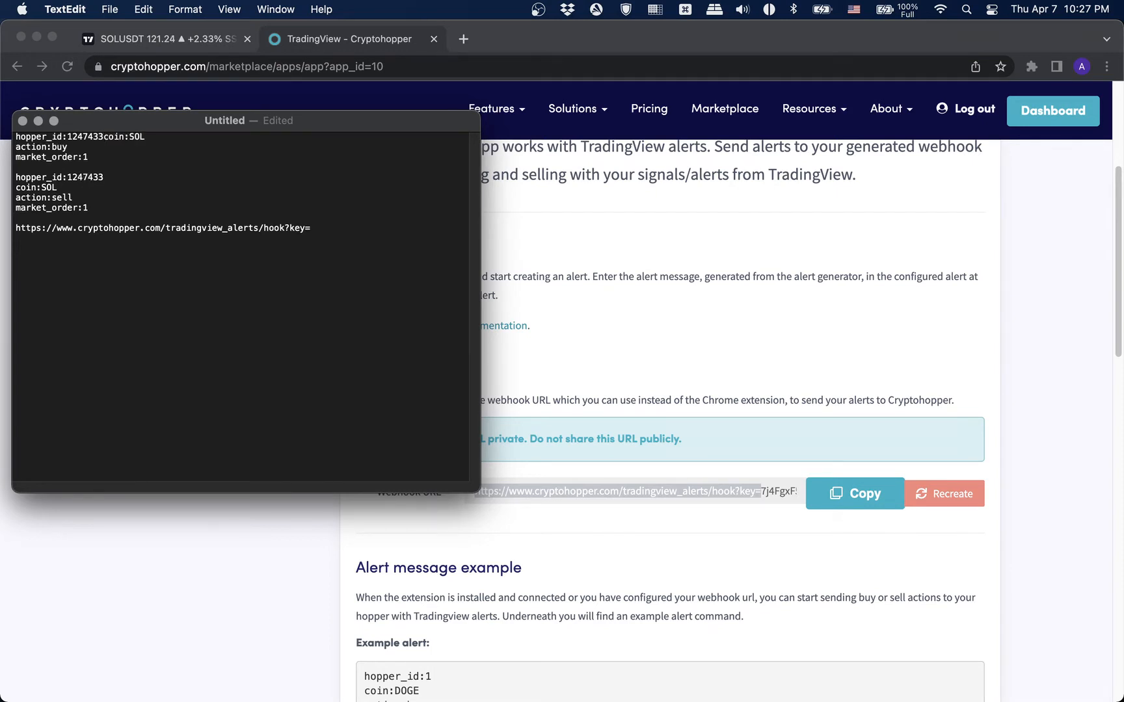
pyautogui.write('&&&')
pyautogui.moveTo(115, 137); pyautogui.dragTo(104, 137)
pyautogui.click(25, 147)
pyautogui.press('BackSpace')
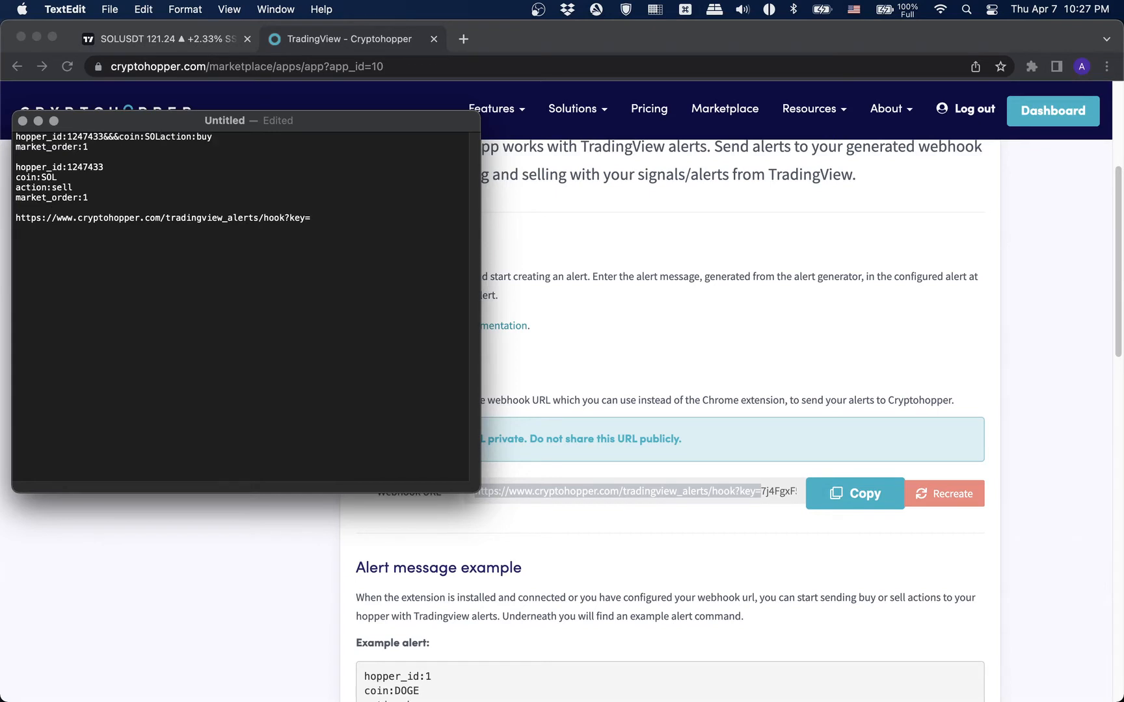
pyautogui.write('&&&')
pyautogui.click(15, 147)
pyautogui.press('BackSpace')
pyautogui.write('&&&')
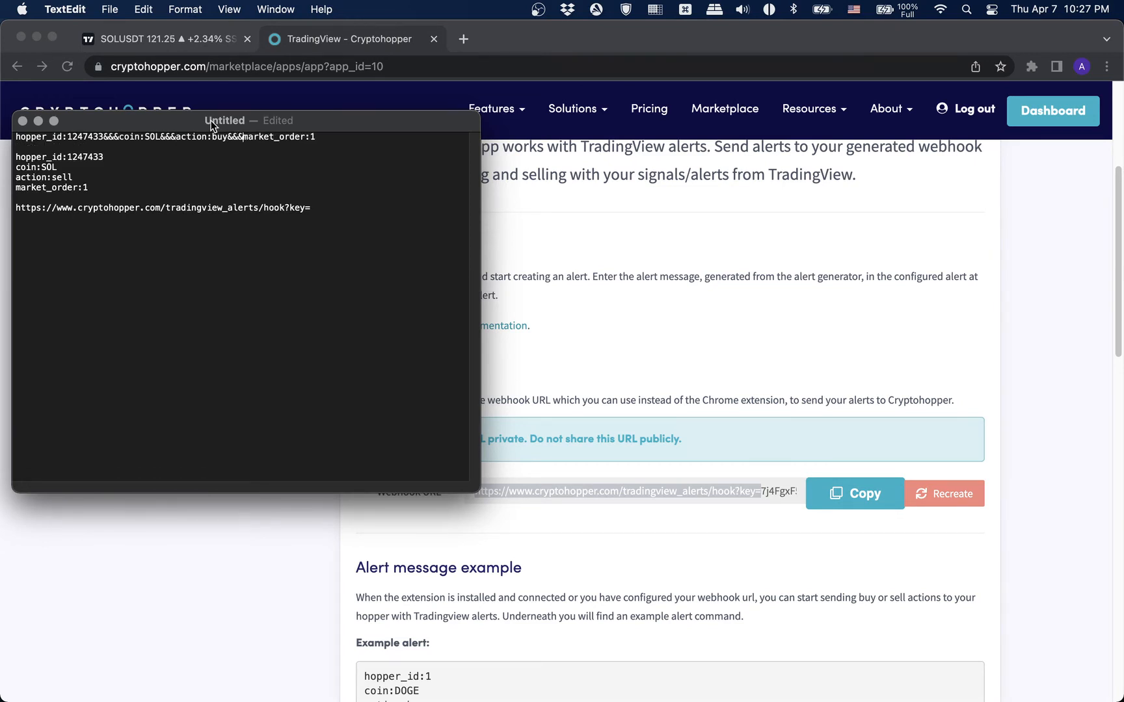
# Step: Highlight the single-line buy message and each of its &&& separators to check the format
pyautogui.moveTo(320, 139); pyautogui.dragTo(13, 138)
pyautogui.click(104, 140)
pyautogui.moveTo(119, 140); pyautogui.dragTo(104, 138)
pyautogui.moveTo(177, 139); pyautogui.dragTo(163, 140)
pyautogui.moveTo(244, 138); pyautogui.dragTo(227, 140)
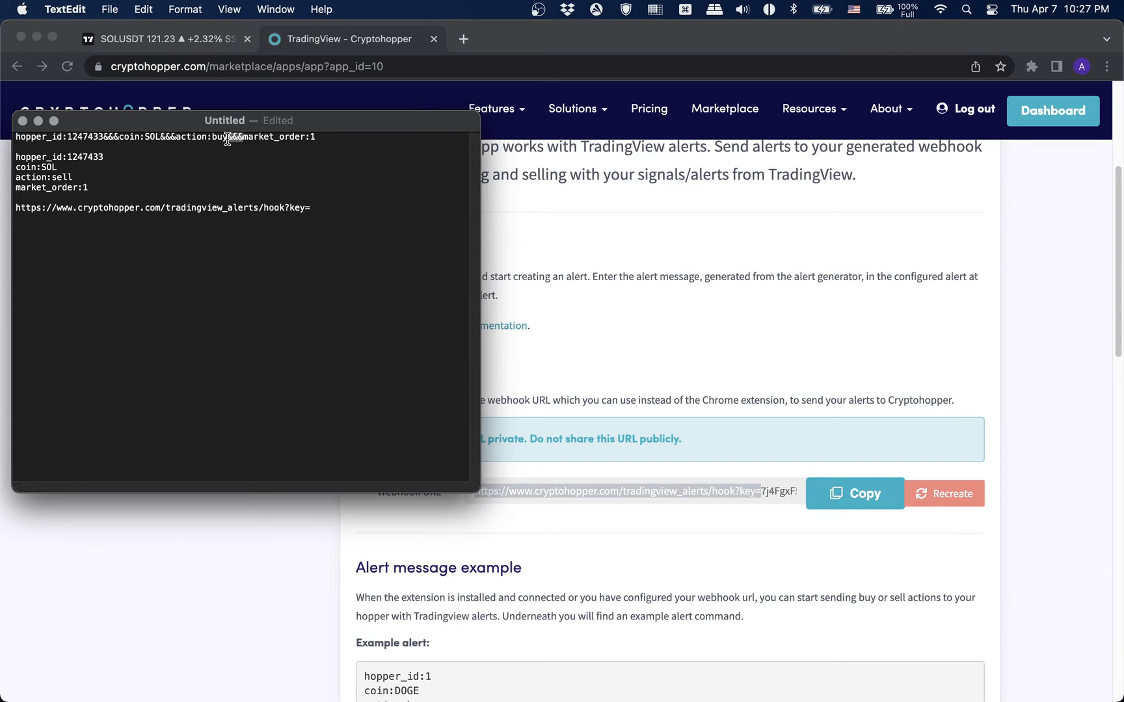
pyautogui.click(189, 150)
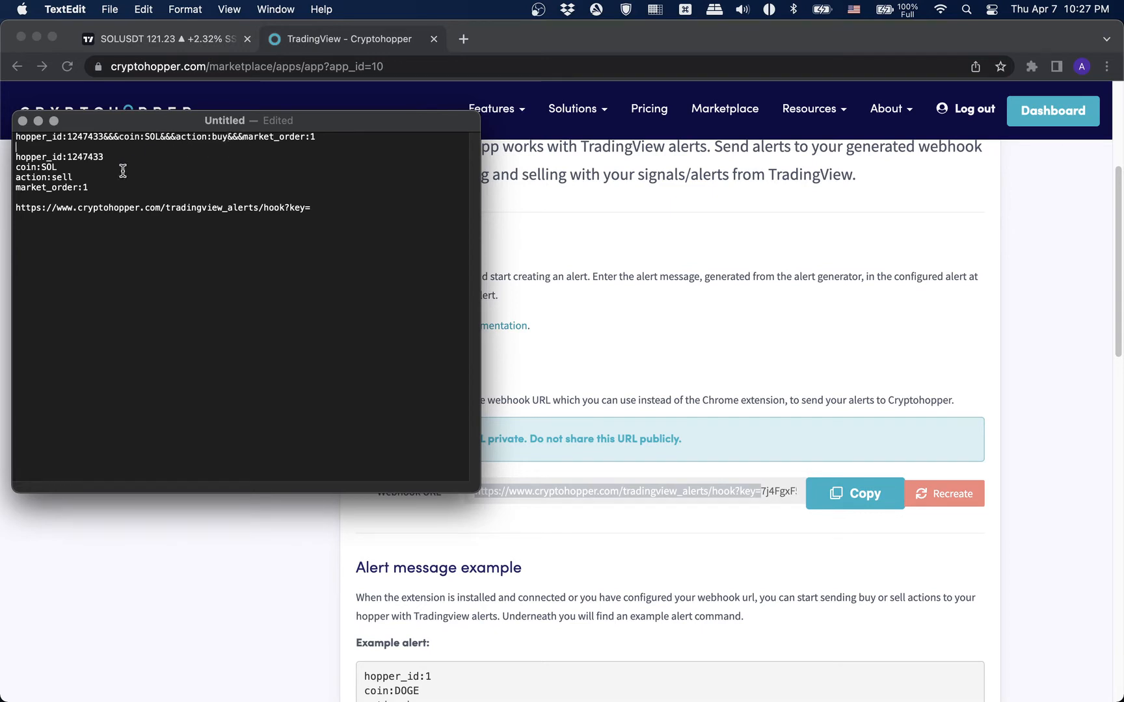
# Step: Join the four lines of the sell alert into a single line, separating the fields with &&&
pyautogui.click(16, 158)
pyautogui.click(103, 158)
pyautogui.press('Delete')
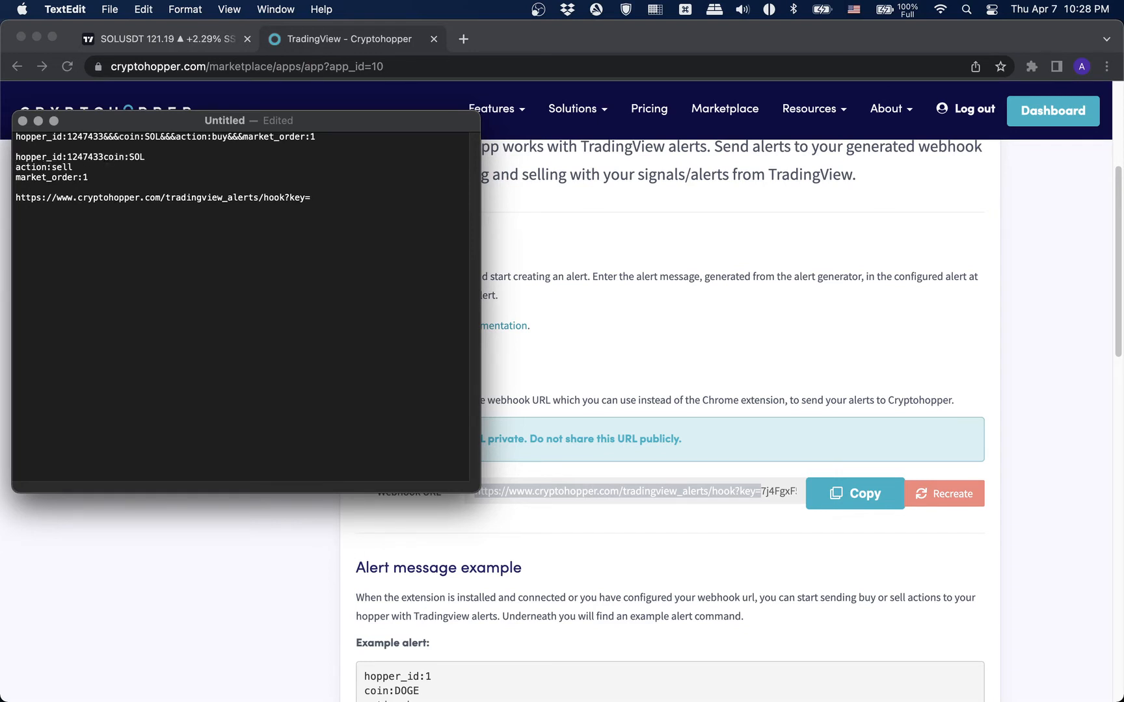
pyautogui.write('&&&')
pyautogui.click(15, 167)
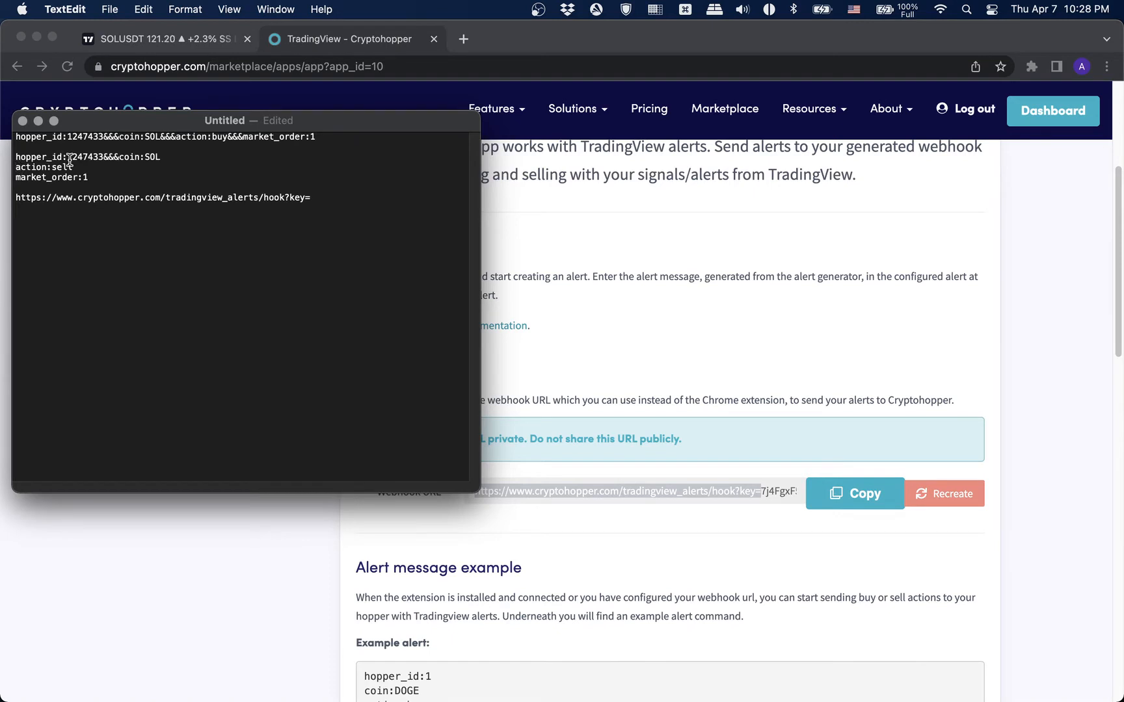
pyautogui.press('BackSpace')
pyautogui.write('&&&action:sell')
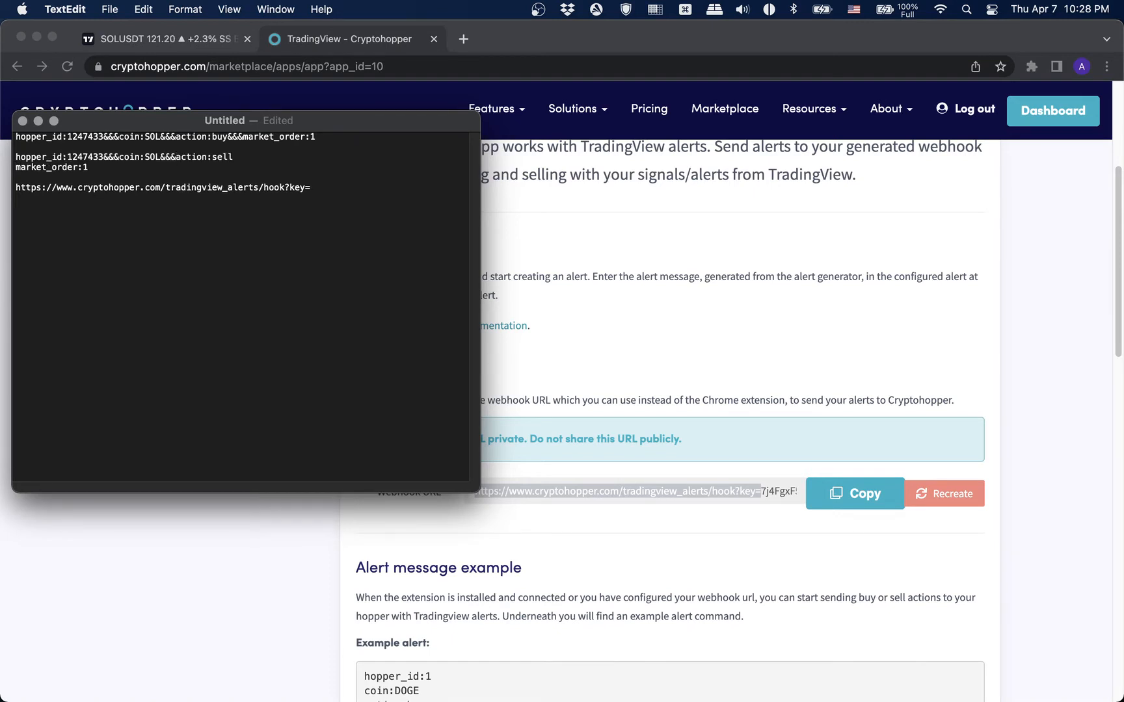
pyautogui.click(15, 167)
pyautogui.press('BackSpace')
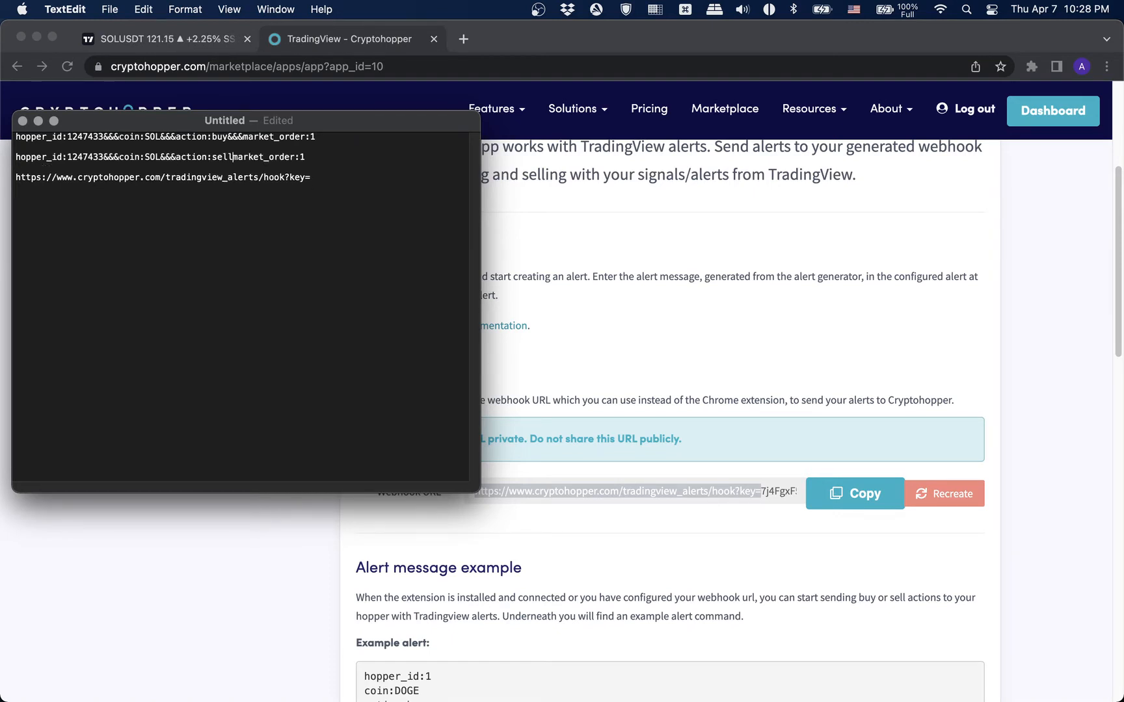
pyautogui.write('&&&')
# Step: Try ADA as the coin in the buy message and restore it to SOL
pyautogui.doubleClick(150, 136)
pyautogui.write('ADA')
pyautogui.press('BackSpace')
pyautogui.press('BackSpace')
pyautogui.press('BackSpace')
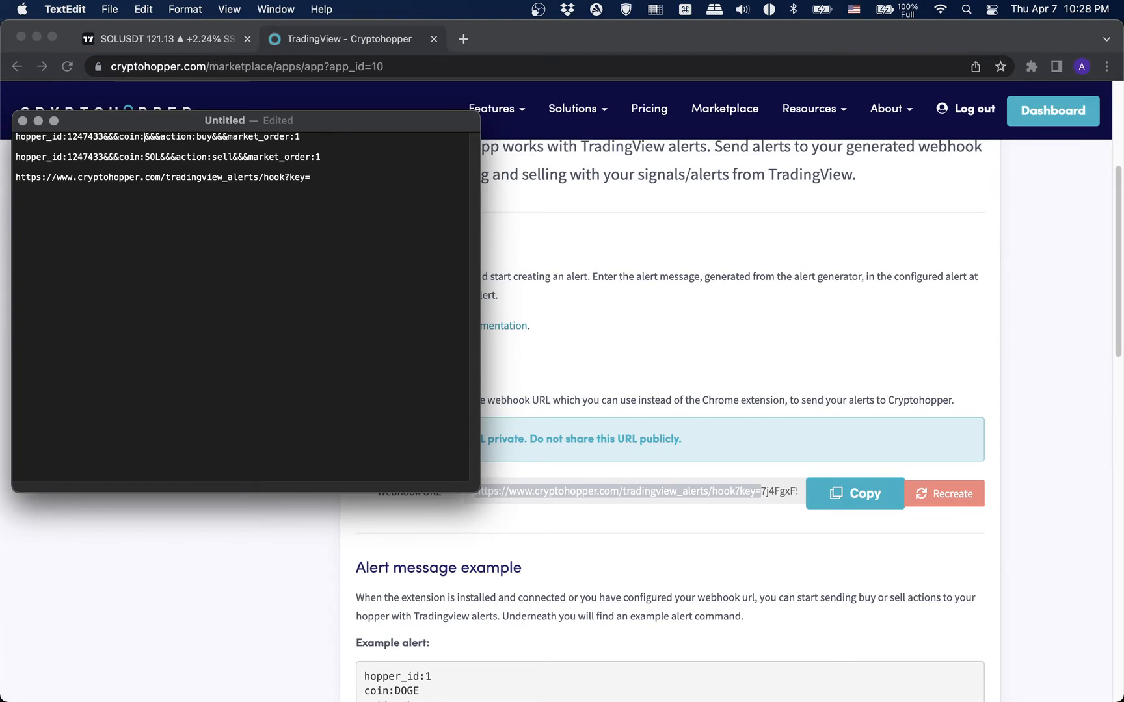
pyautogui.write('SOL')
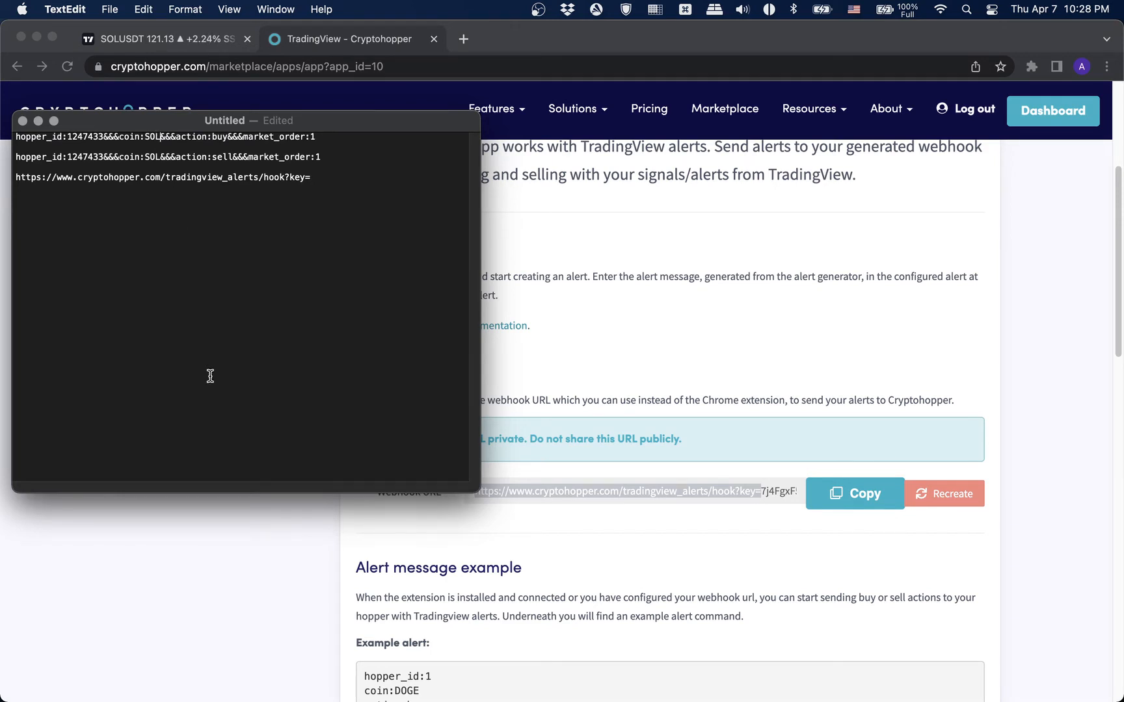
# Step: Switch to the TradingView chart in Chrome and review Swing Star's properties and its message alert inputs
pyautogui.click(200, 571)
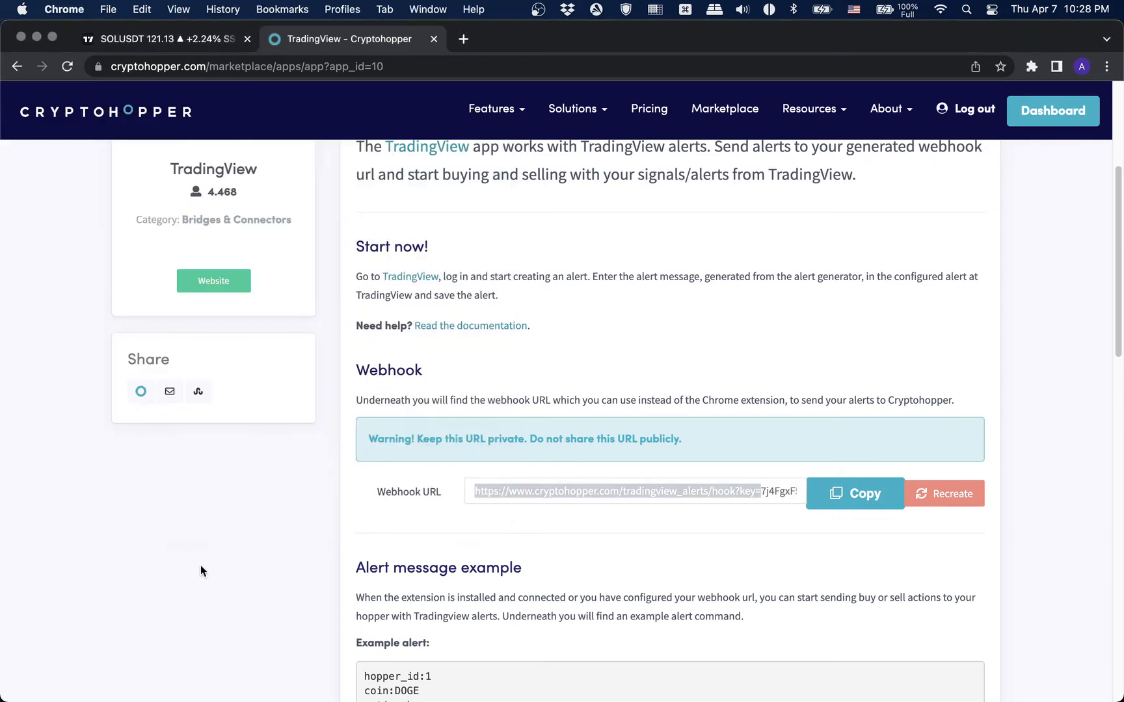
pyautogui.click(134, 46)
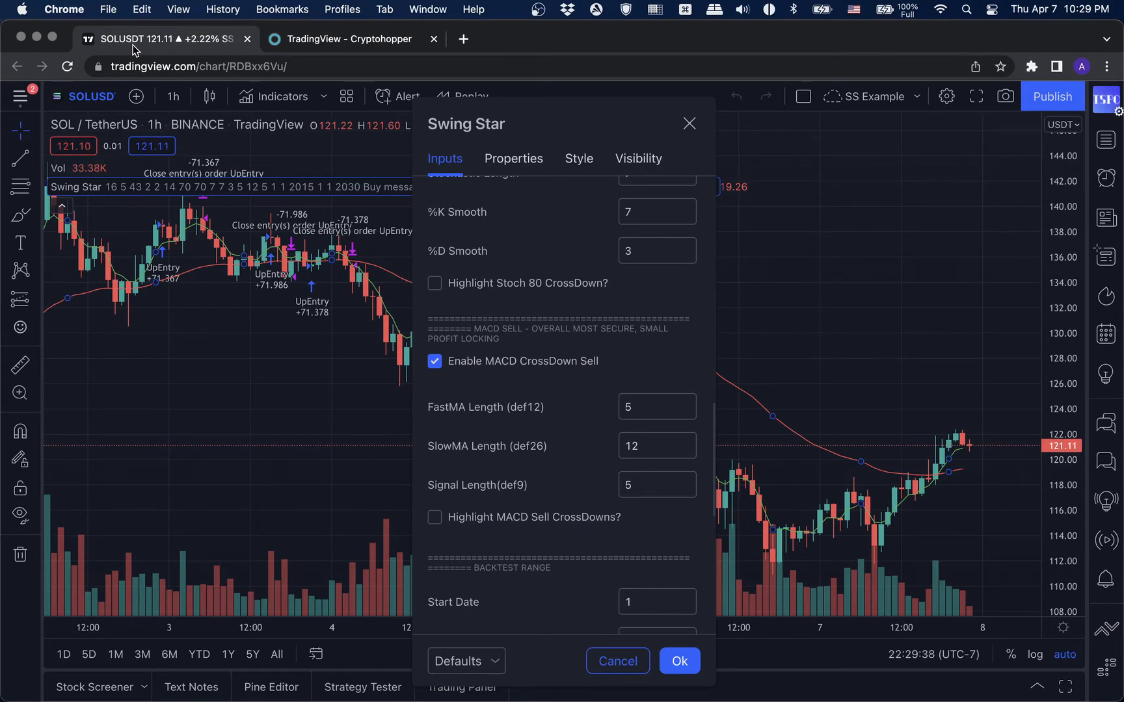
pyautogui.click(506, 168)
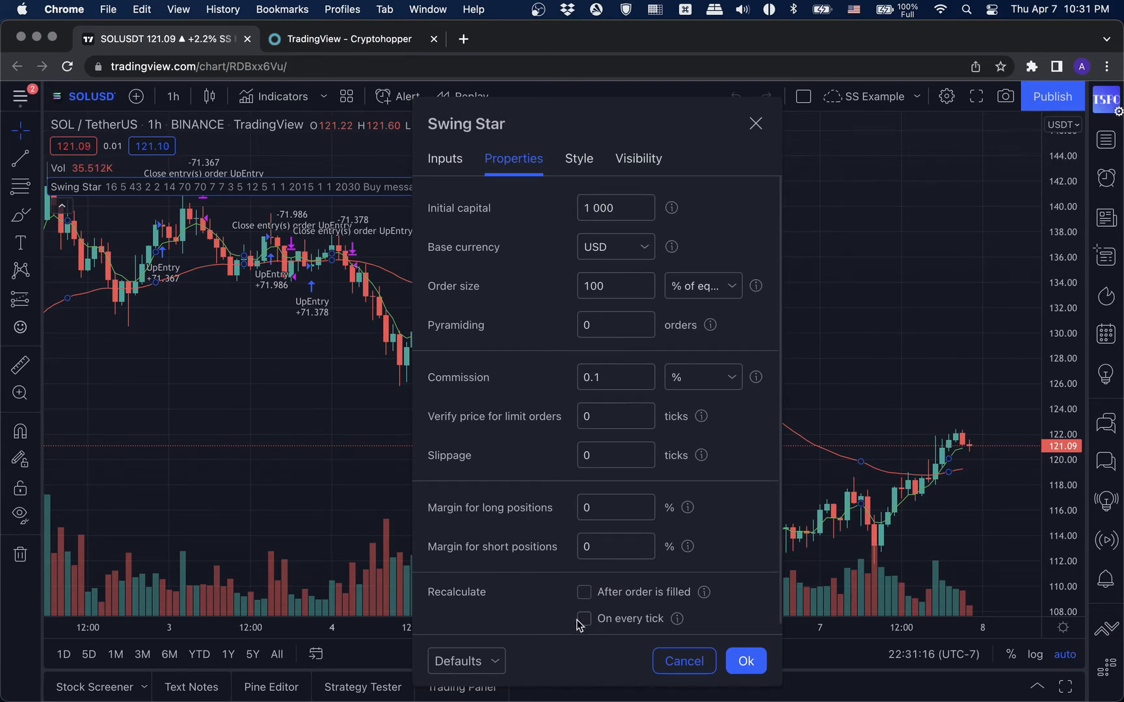
pyautogui.click(458, 169)
pyautogui.scroll(-10, 524, 264)
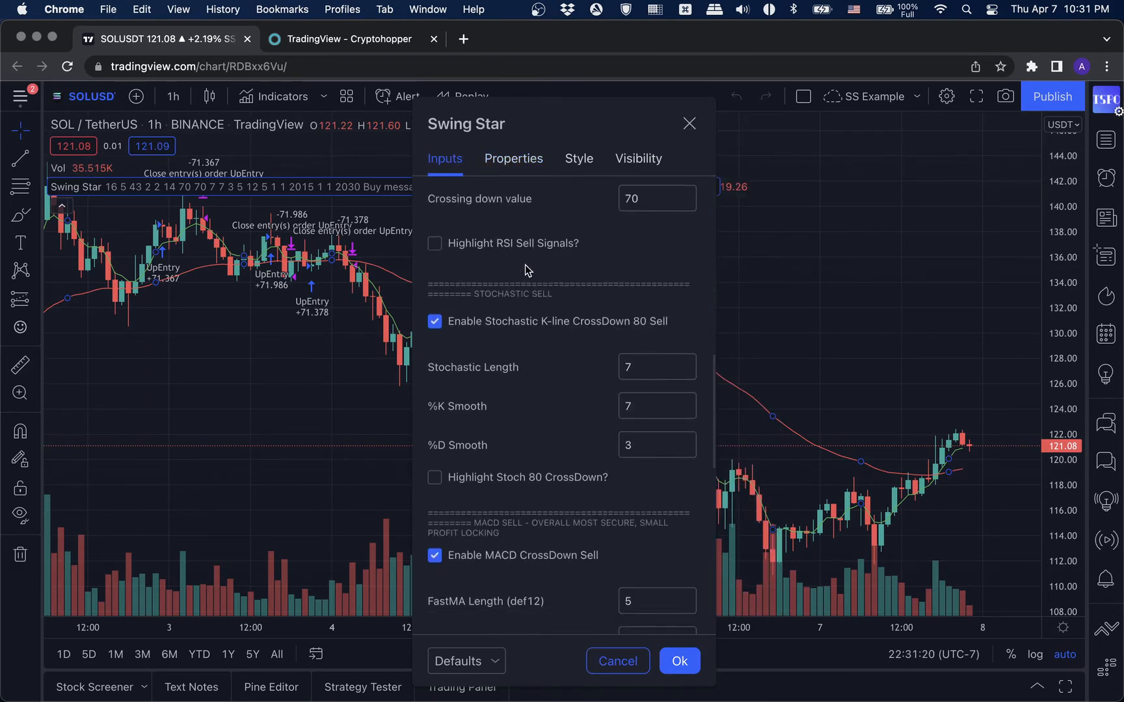
pyautogui.scroll(-10, 525, 264)
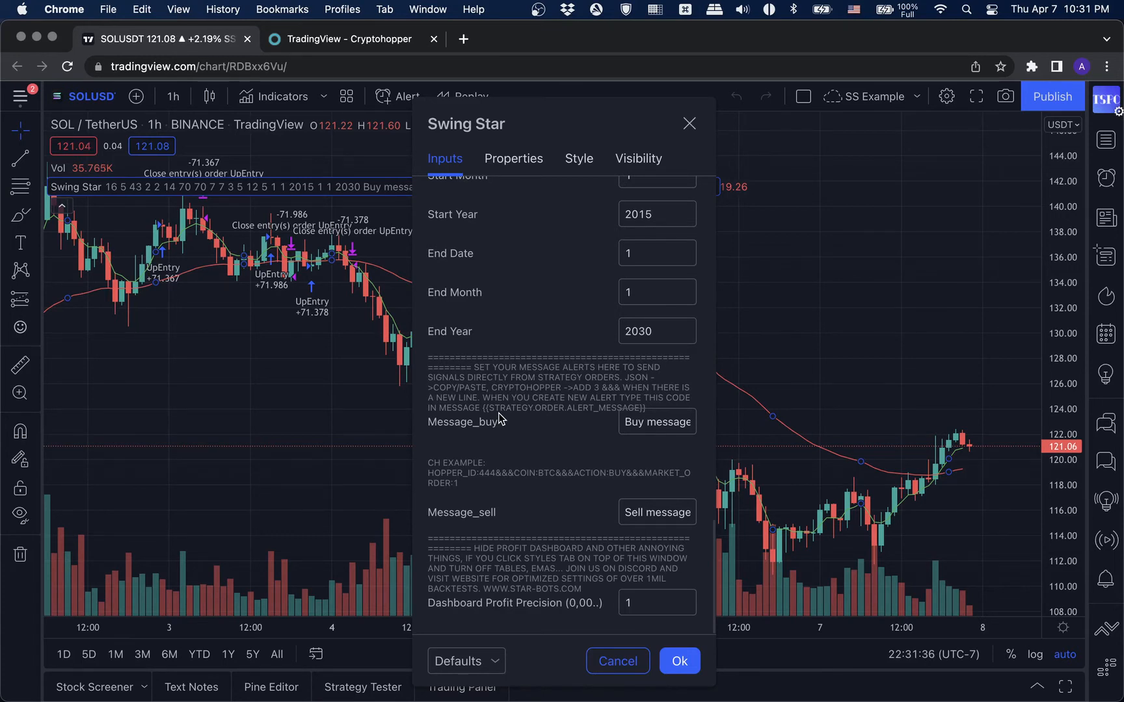
# Step: Replace Swing Star's Message_buy value with the single-line buy message copied from the TextEdit document
pyautogui.press('super+Tab')
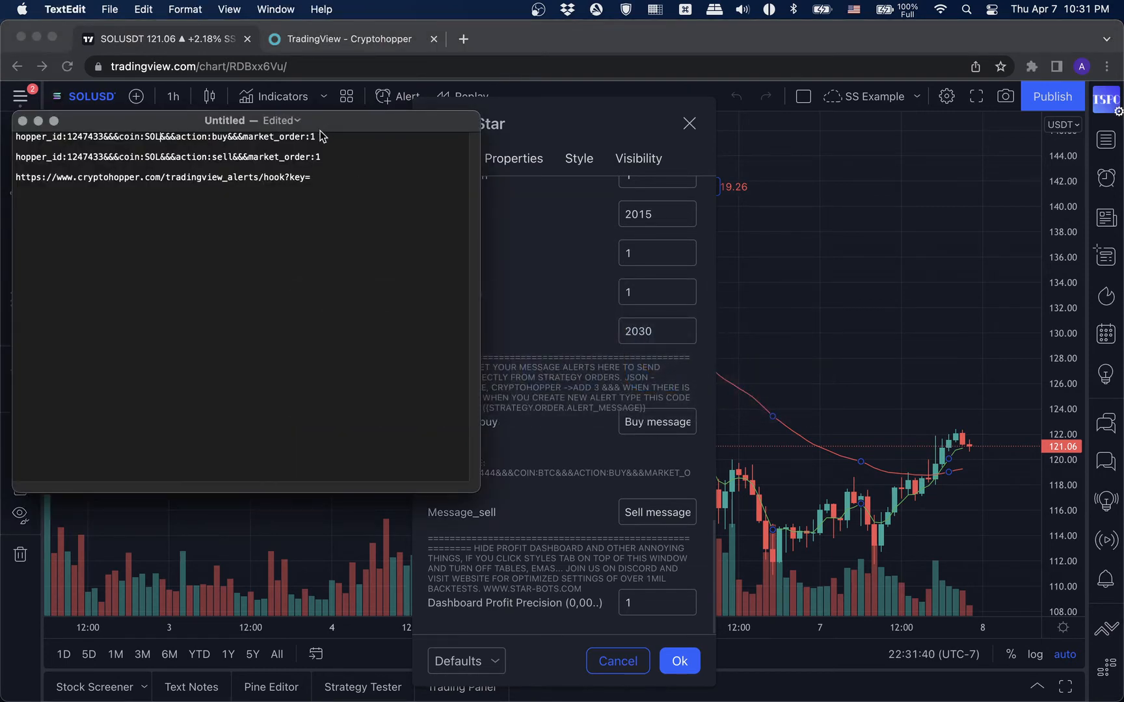
pyautogui.moveTo(322, 137); pyautogui.dragTo(6, 136)
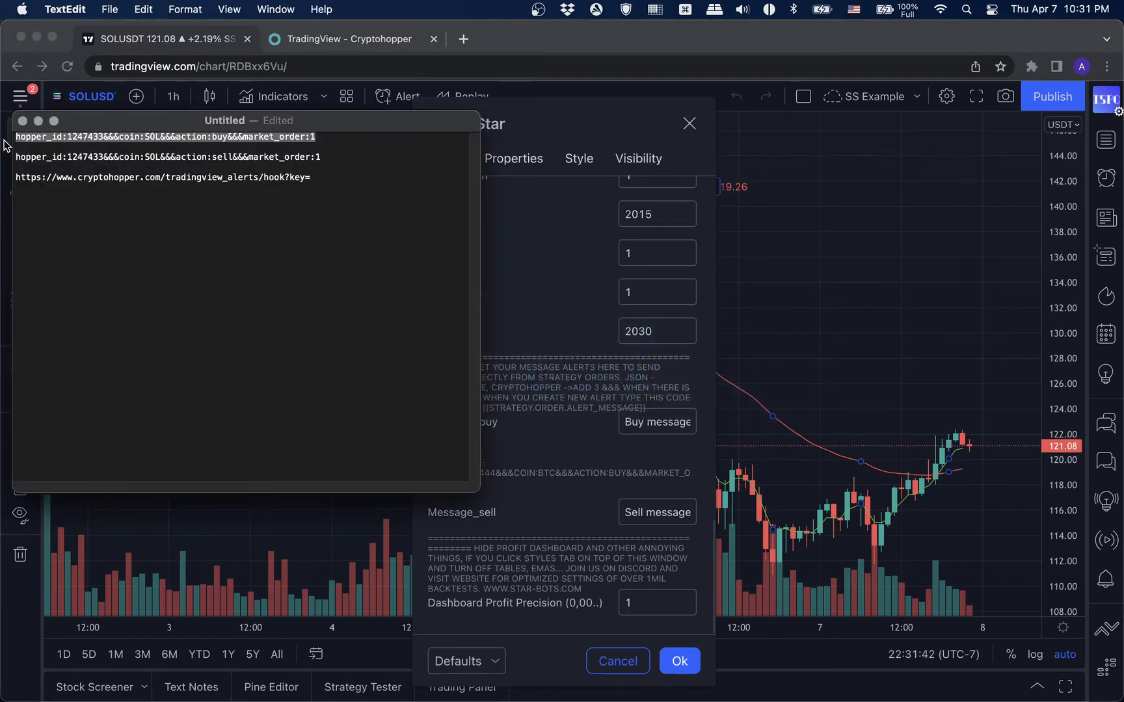
pyautogui.press('super+Tab')
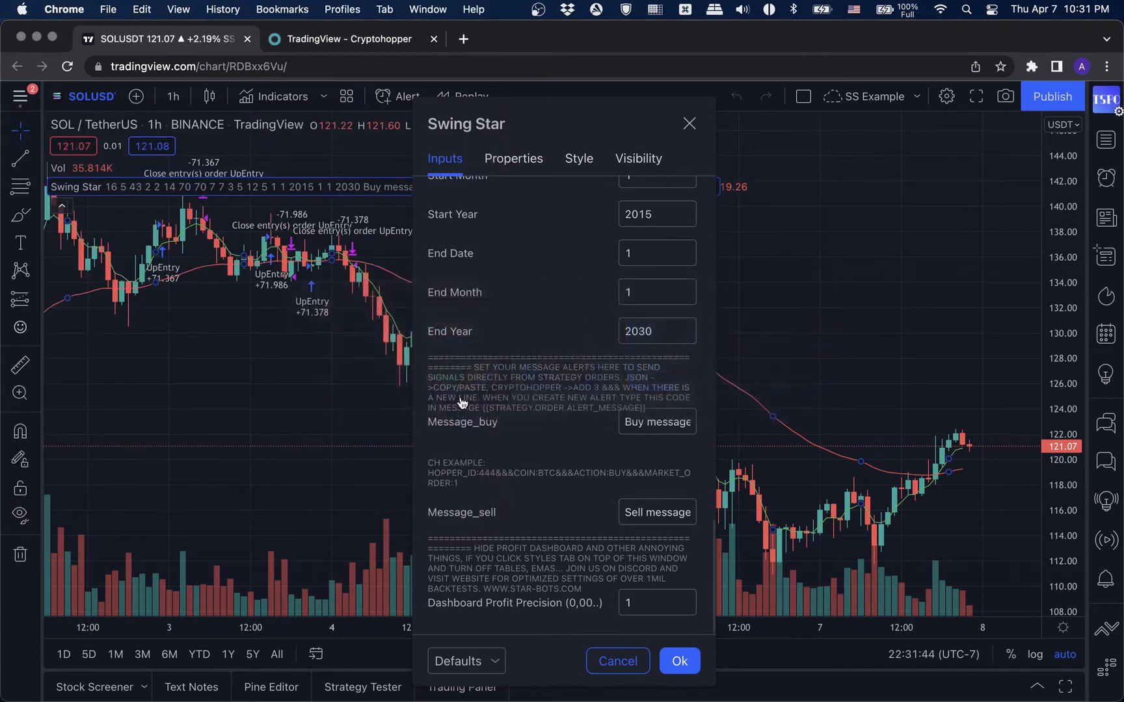
pyautogui.click(651, 426)
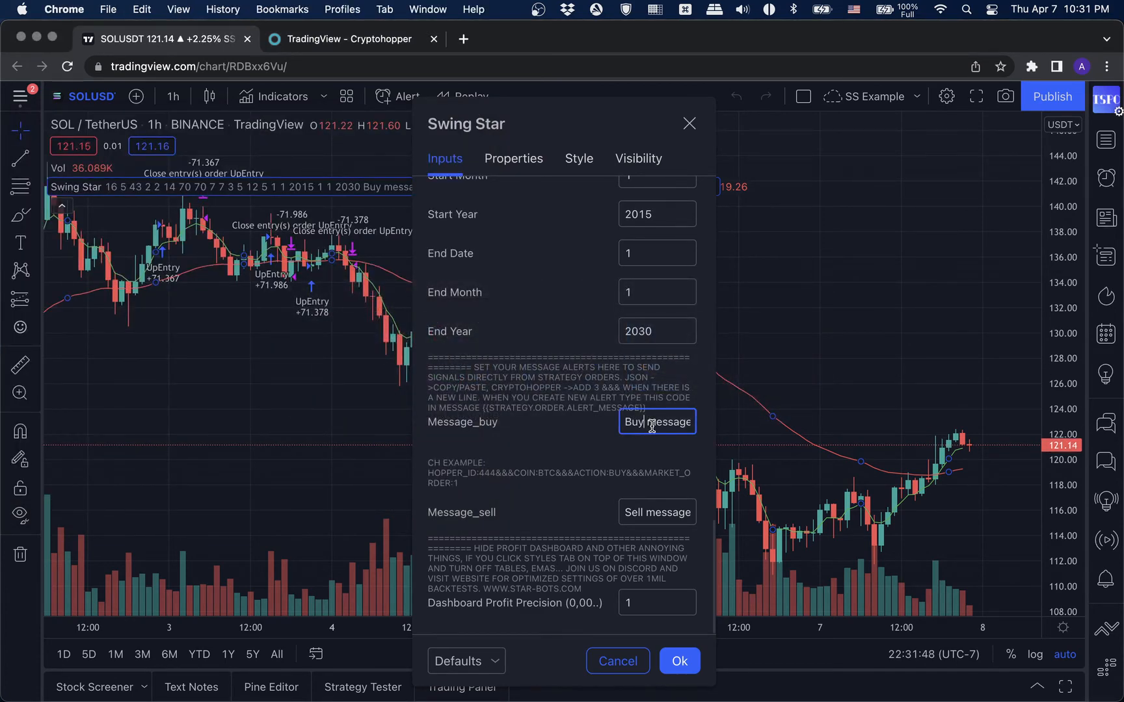
pyautogui.press('super+a')
pyautogui.press('BackSpace')
pyautogui.press('super+v')
pyautogui.click(602, 426)
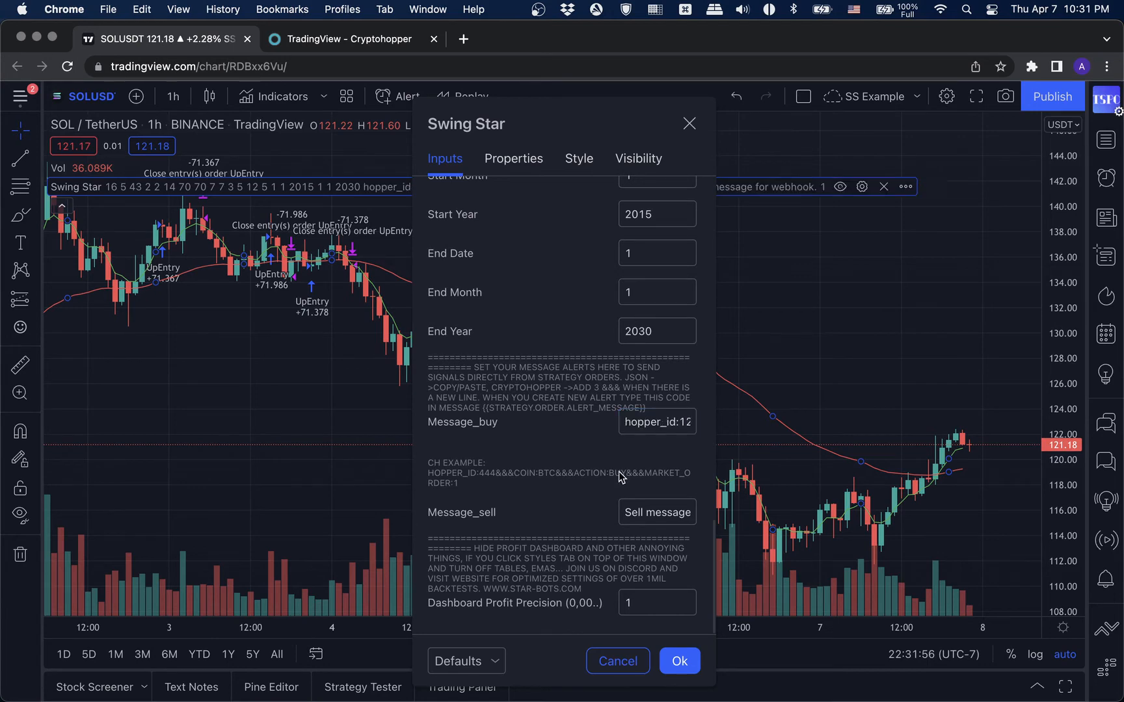
# Step: Replace Swing Star's Message_sell value with the single-line sell message copied from the TextEdit document
pyautogui.press('super+Tab')
pyautogui.moveTo(321, 157); pyautogui.dragTo(20, 168)
pyautogui.press('super+c')
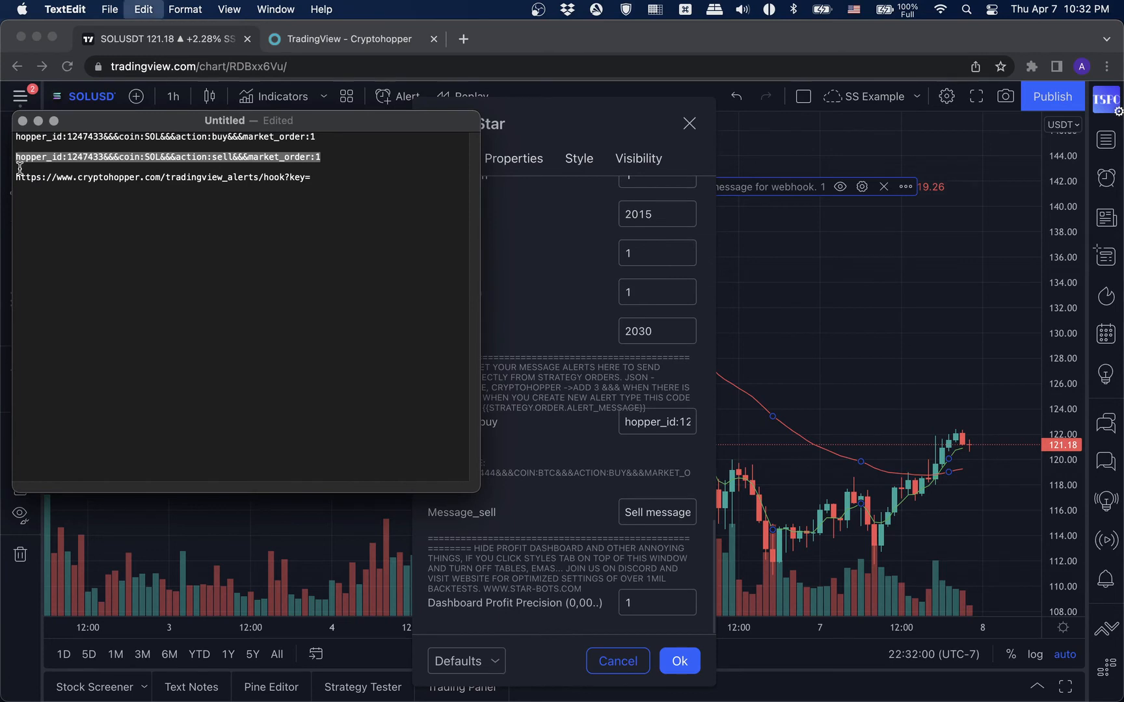
pyautogui.press('super+Tab')
pyautogui.click(656, 512)
pyautogui.press('super+a')
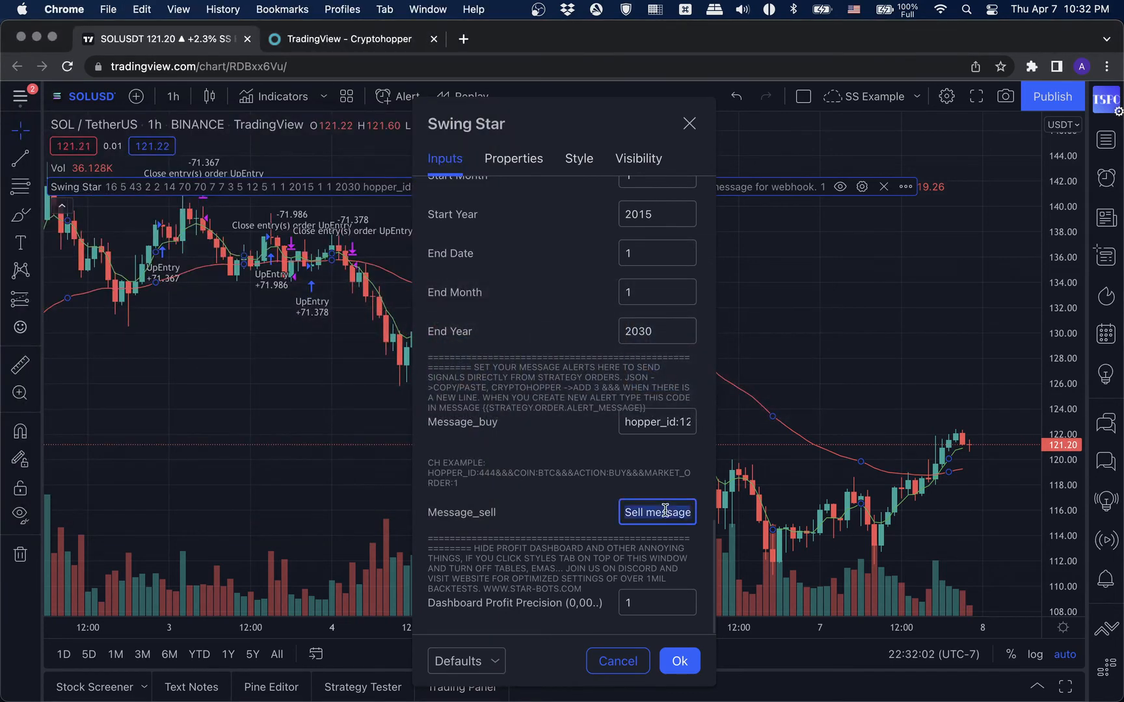
pyautogui.press('super+v')
pyautogui.click(594, 503)
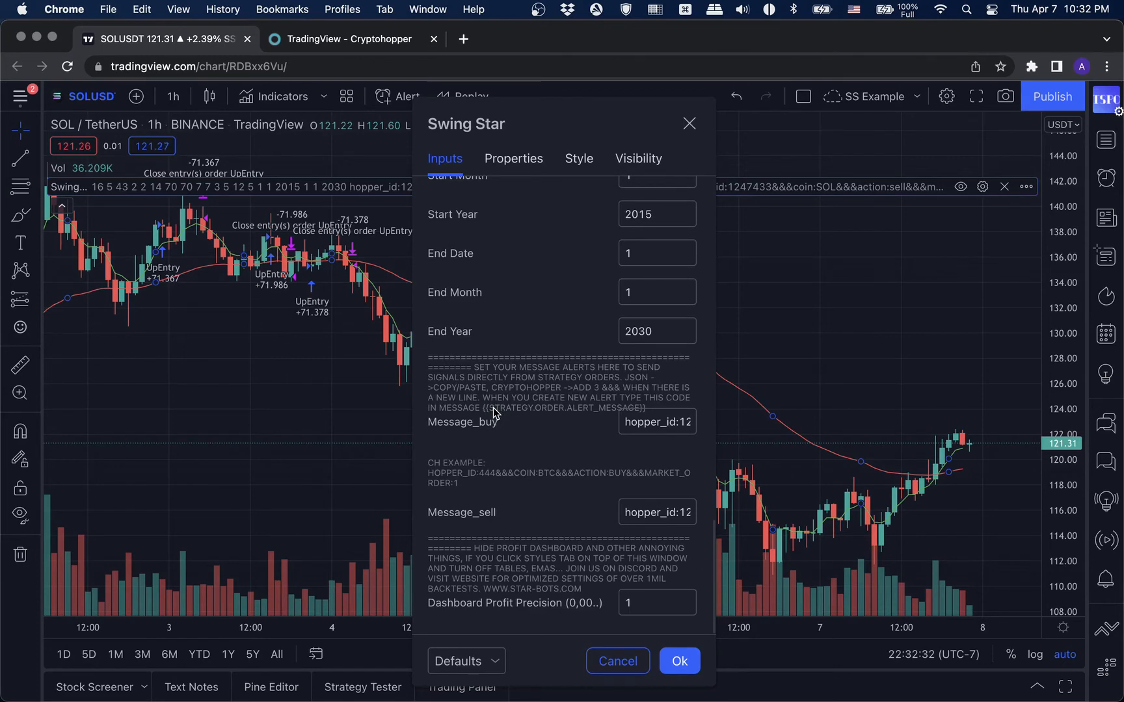
# Step: Add the placeholder {{strategy.order.alert_message}} below the webhook URL in the TextEdit document, separated by a blank line
pyautogui.press('super+Tab')
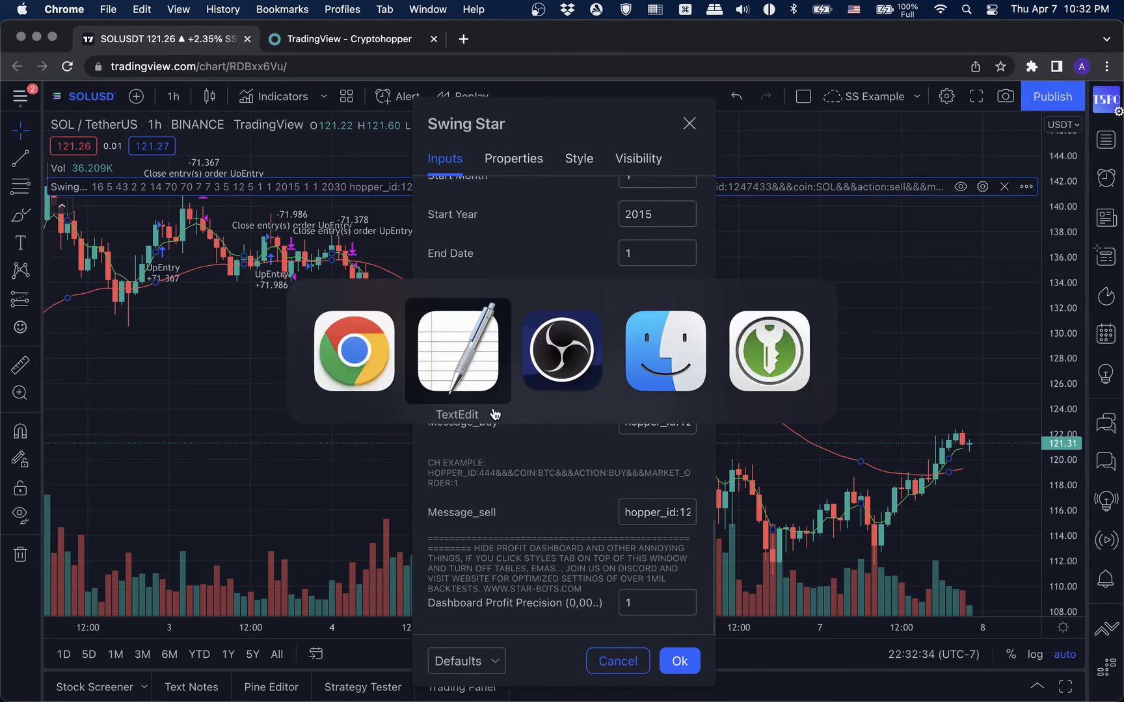
pyautogui.click(324, 179)
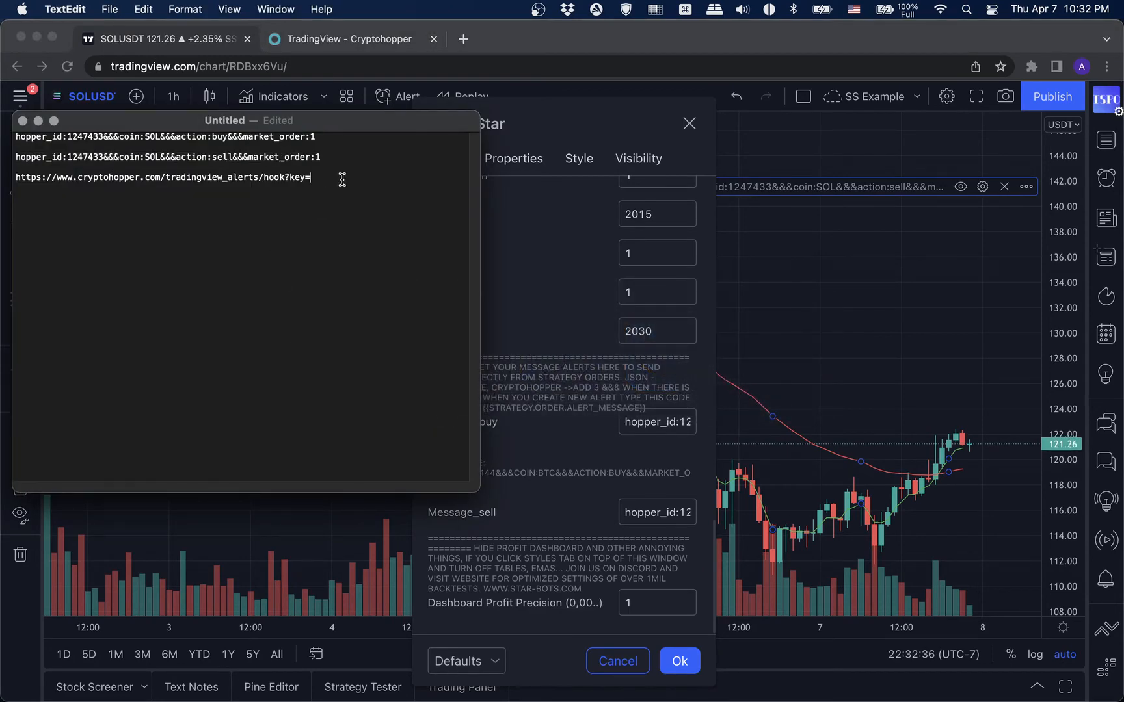
pyautogui.press('Return')
pyautogui.write('{{strategy.order')
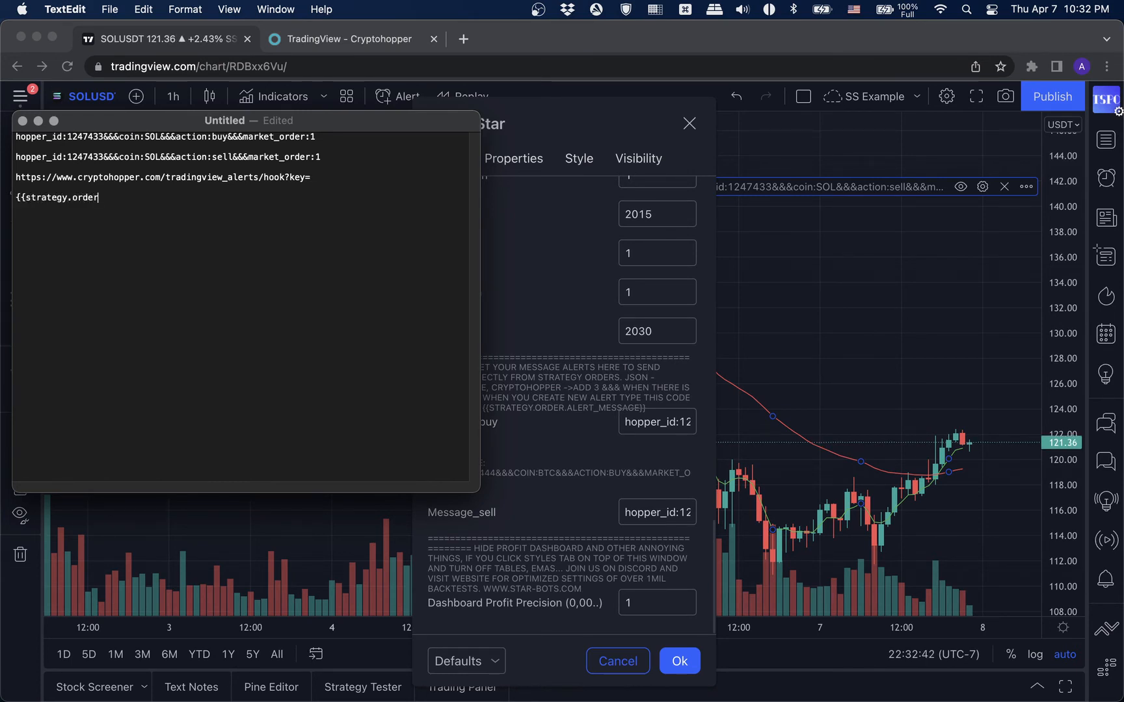
pyautogui.write('.alert_message}}')
# Step: Highlight the alert message placeholder and its individual parts to check the spelling, dots and double braces
pyautogui.moveTo(183, 197); pyautogui.dragTo(22, 201)
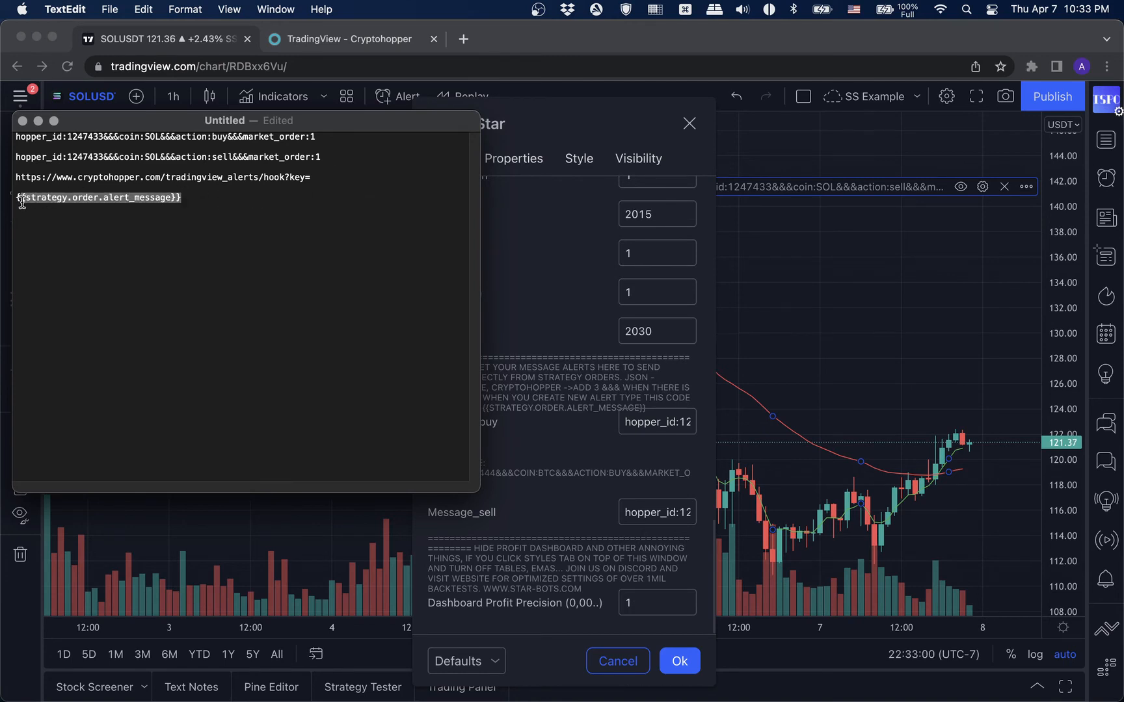
pyautogui.click(81, 201)
pyautogui.click(103, 201)
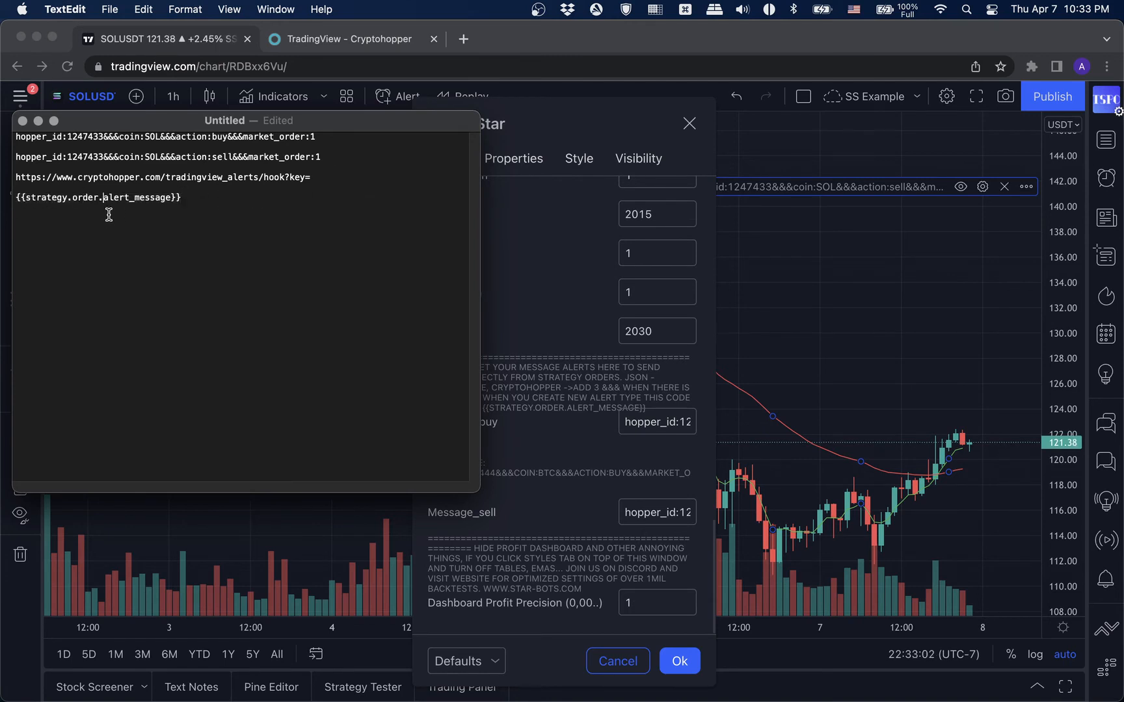
pyautogui.moveTo(101, 201); pyautogui.dragTo(194, 199)
pyautogui.click(193, 199)
pyautogui.moveTo(31, 203); pyautogui.dragTo(16, 201)
pyautogui.click(146, 203)
pyautogui.click(190, 199)
pyautogui.moveTo(42, 206); pyautogui.dragTo(16, 201)
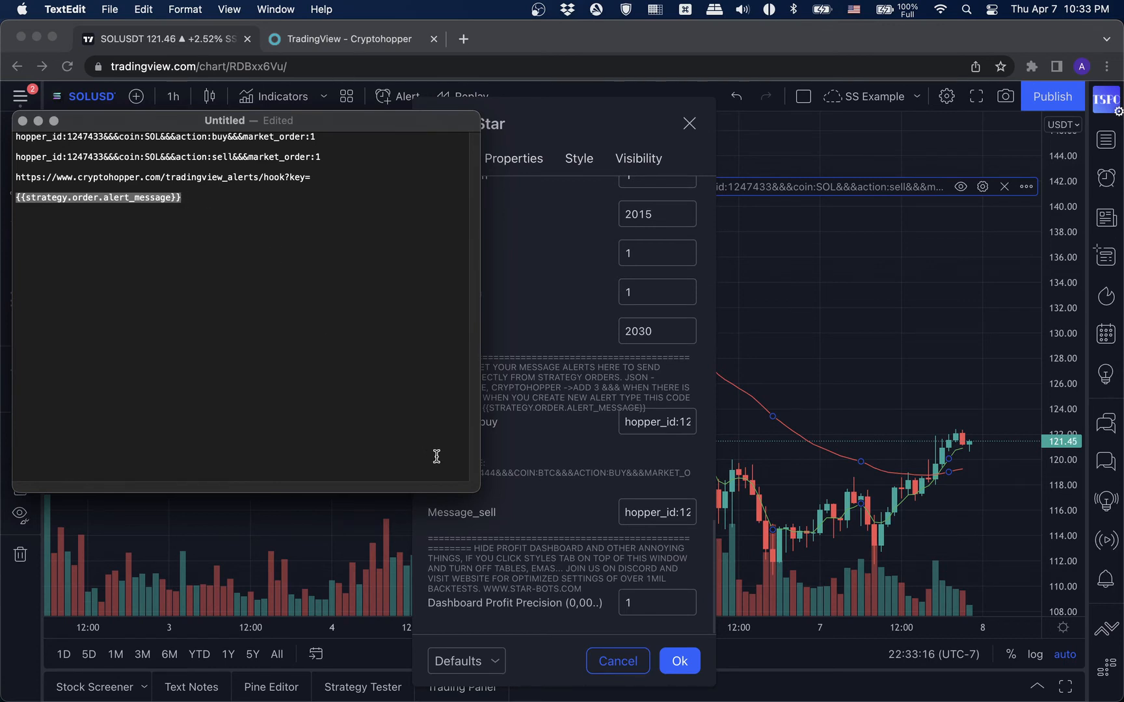
# Step: Return to TradingView in Chrome and start a new SOLUSDT alert with Swing Star as its condition
pyautogui.click(532, 331)
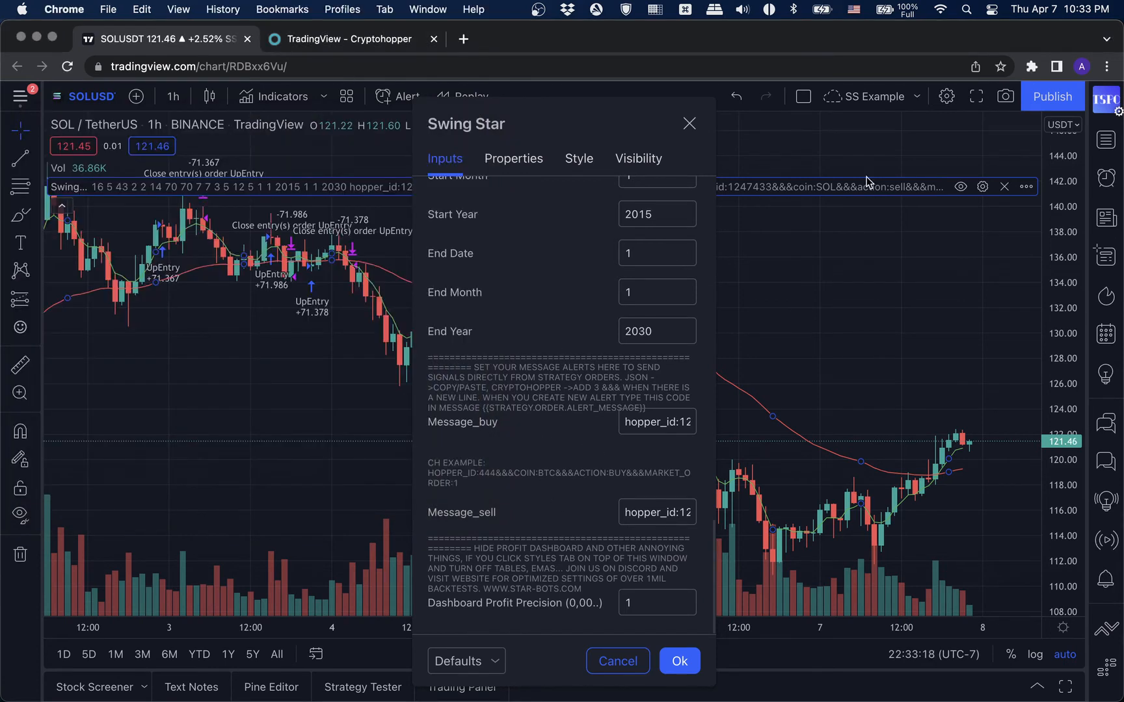
pyautogui.click(1102, 179)
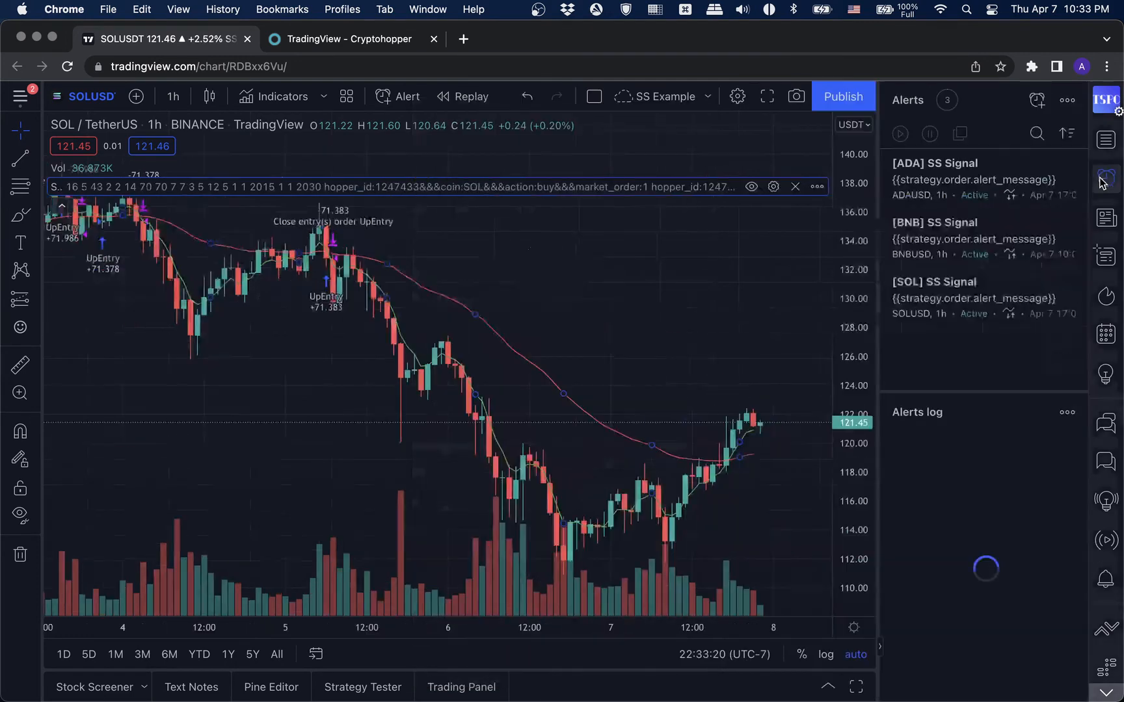
pyautogui.click(1035, 104)
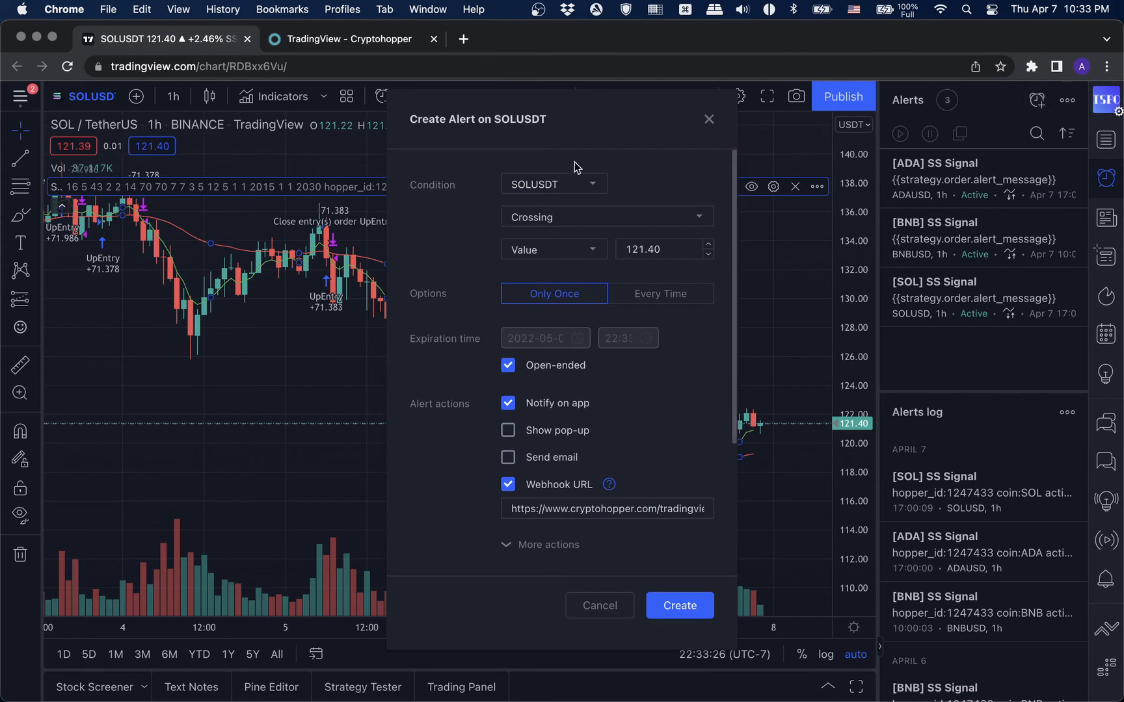
pyautogui.click(546, 187)
pyautogui.click(550, 239)
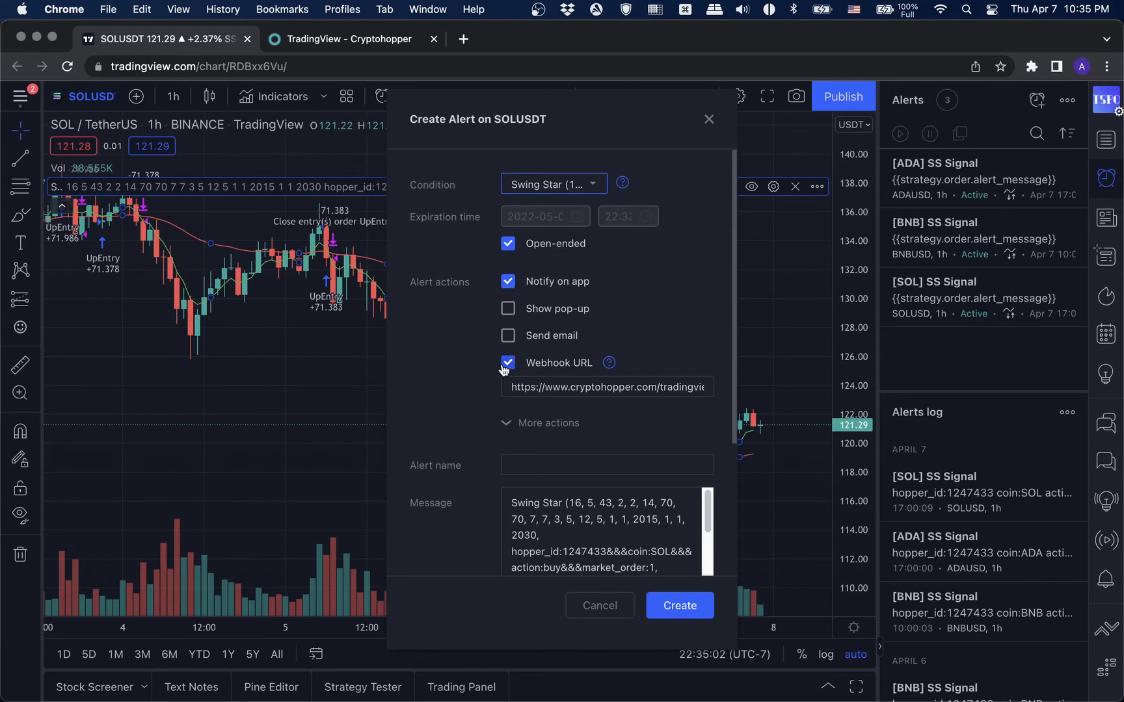
# Step: Replace the new alert's webhook URL with the Cryptohopper URL ending in "hook?key=" from the TextEdit document
pyautogui.click(562, 390)
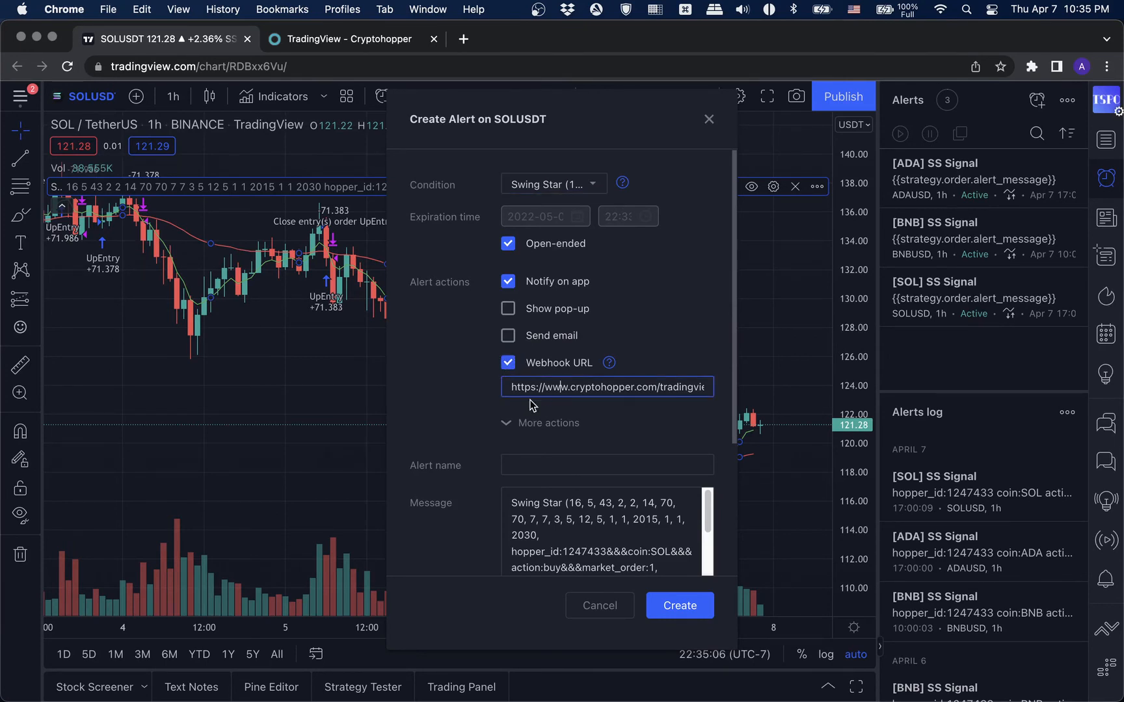
pyautogui.press('super+Tab')
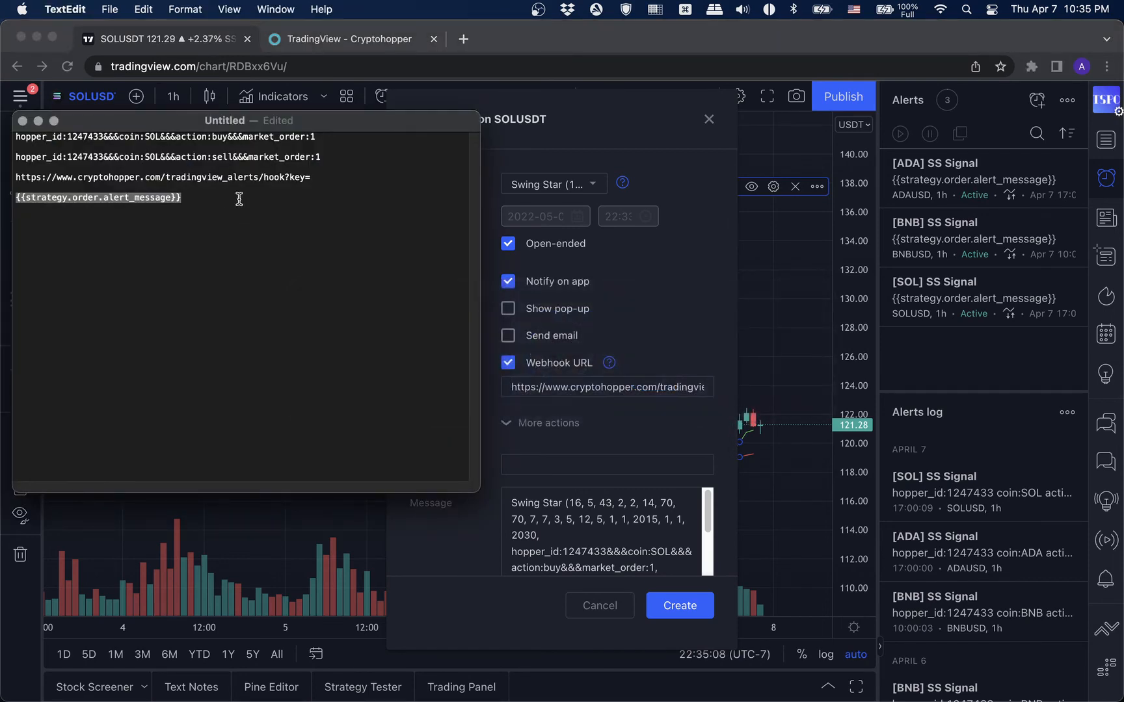
pyautogui.moveTo(311, 176); pyautogui.dragTo(17, 177)
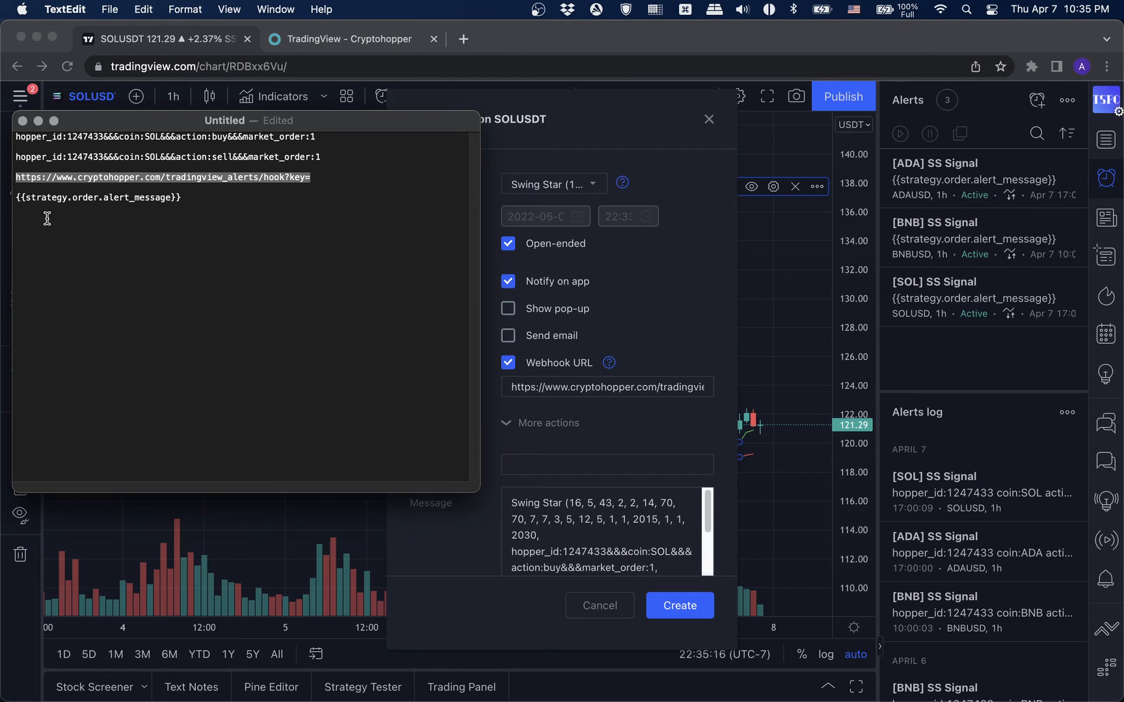
pyautogui.press('super+Tab')
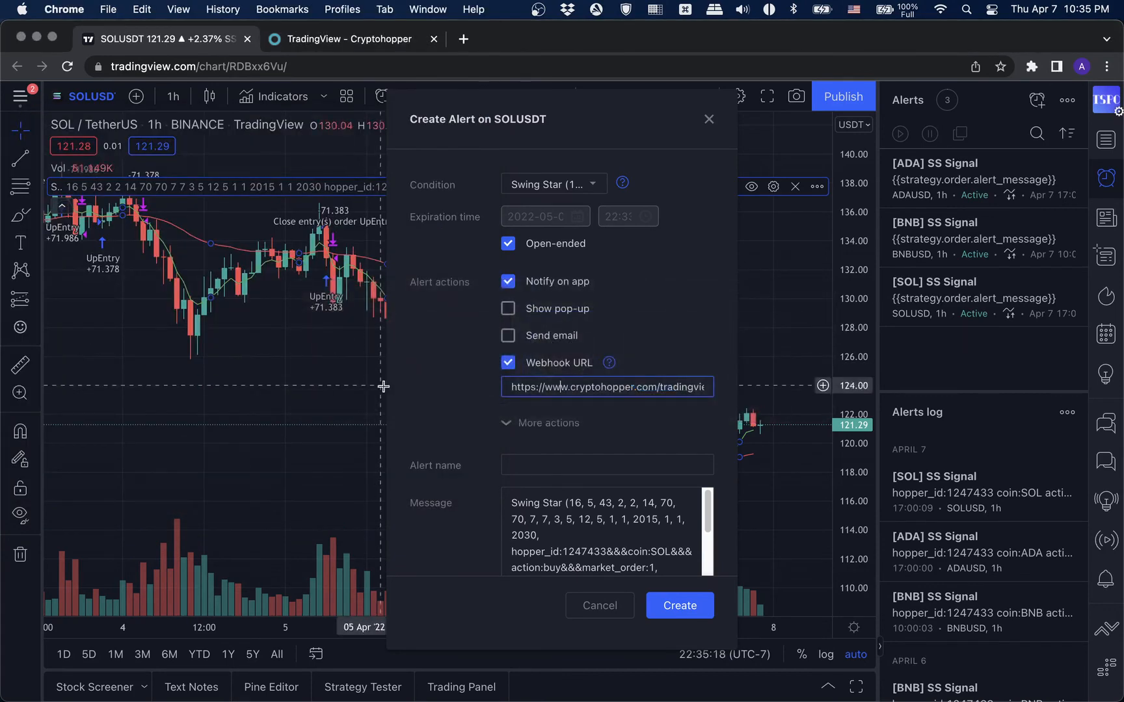
pyautogui.press('super+a')
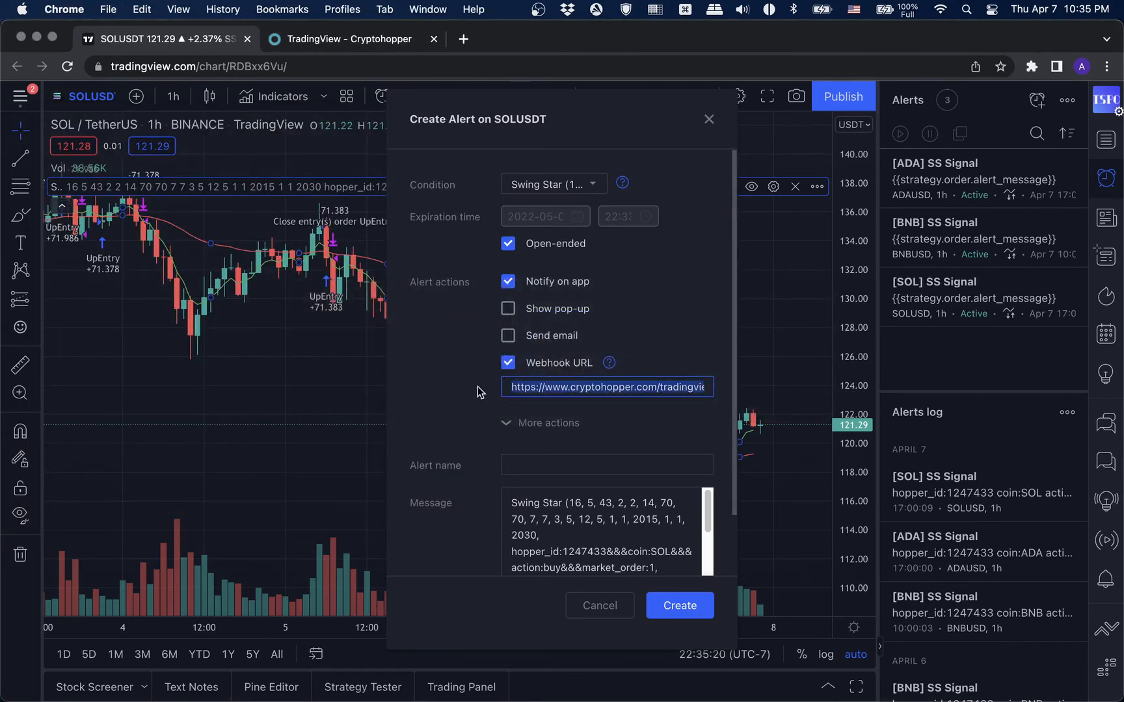
pyautogui.press('super+v')
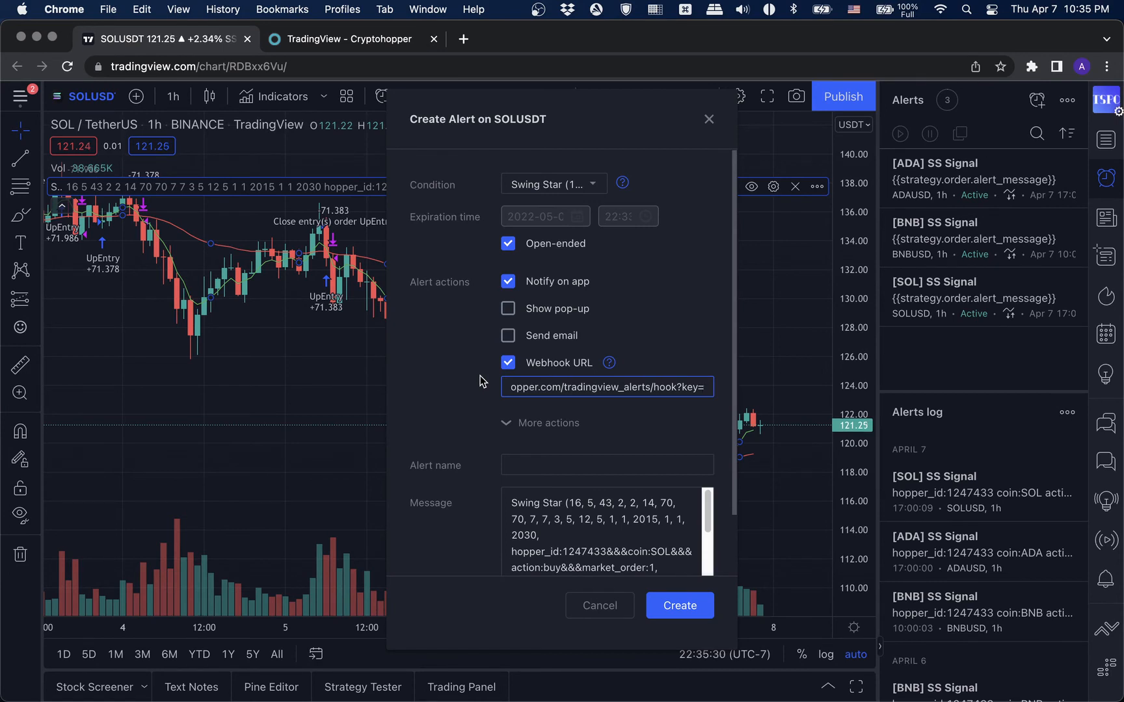
# Step: Name the new SOLUSDT alert SOL and clear its default message text
pyautogui.click(537, 466)
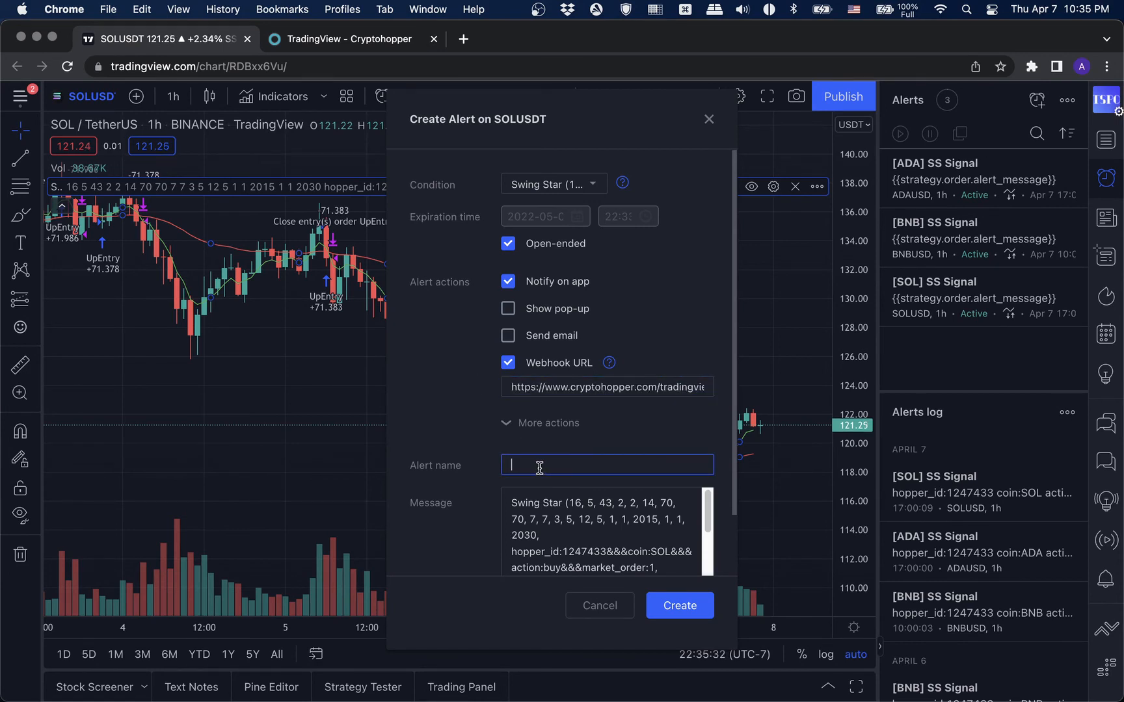
pyautogui.write('SOL')
pyautogui.click(583, 522)
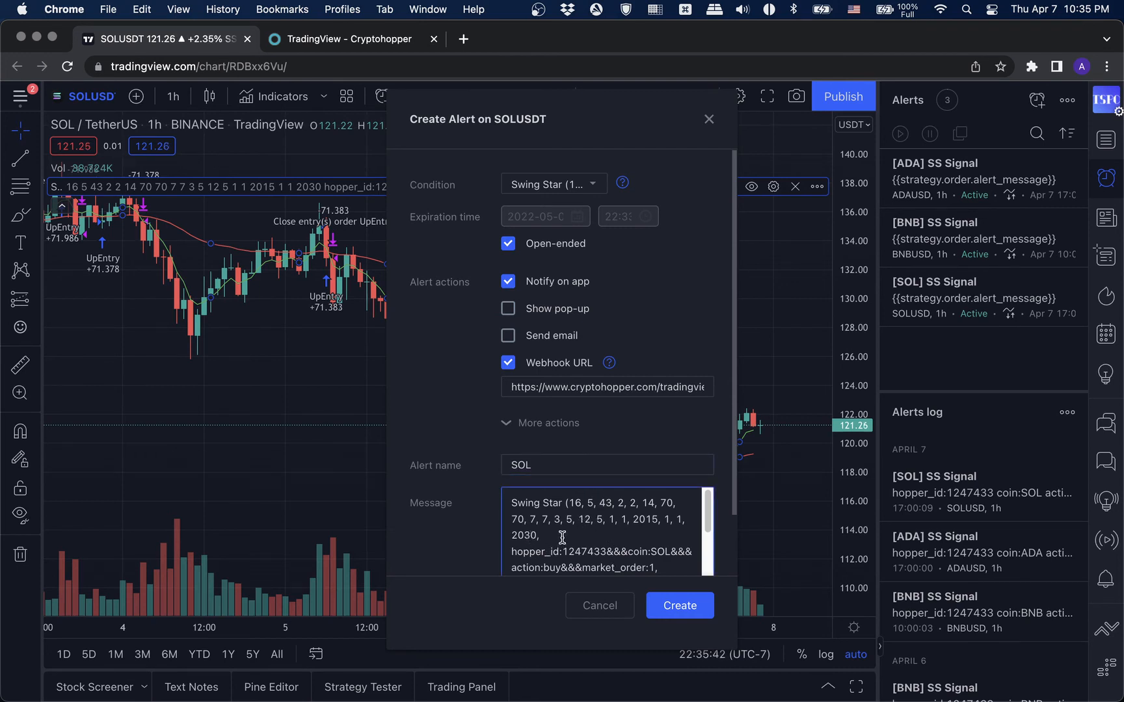
pyautogui.press('super+a')
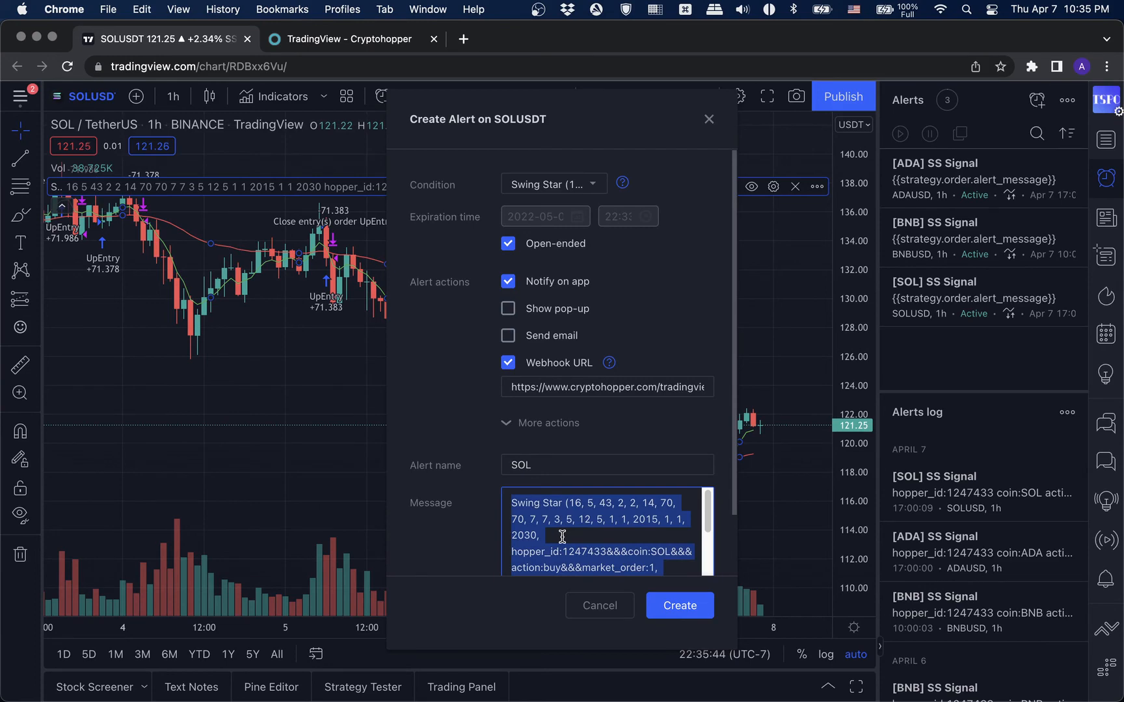
pyautogui.press('BackSpace')
pyautogui.scroll(-2, 451, 497)
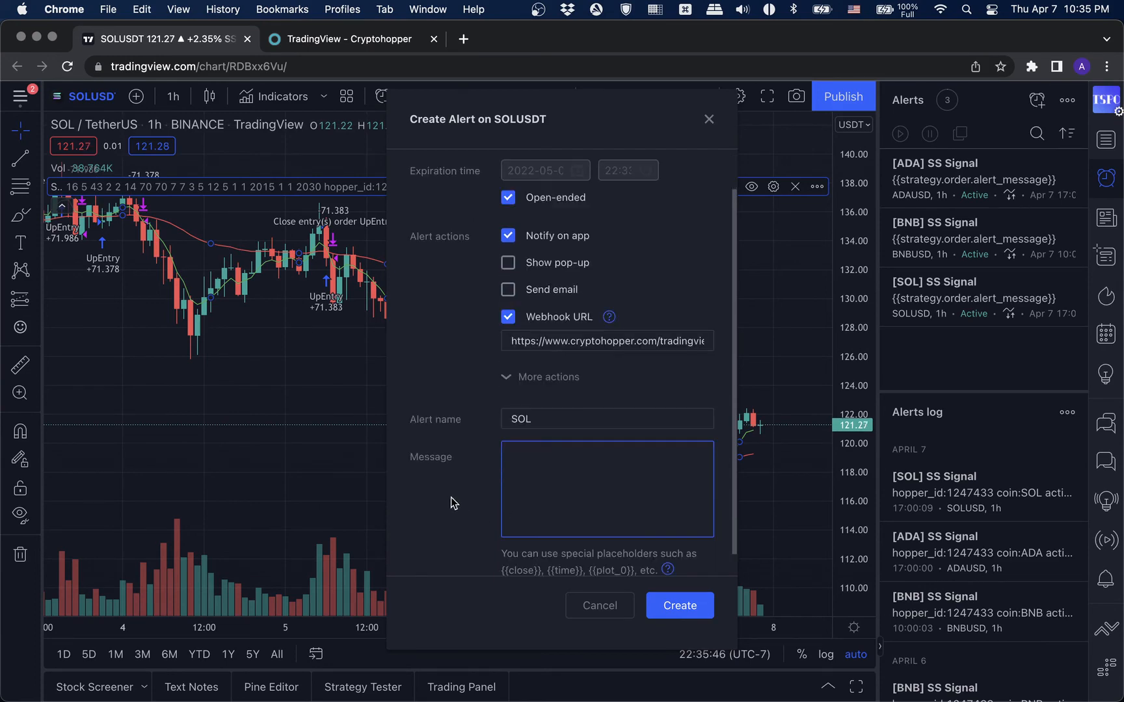
# Step: Copy {{strategy.order.alert_message}} from the TextEdit document into the alert's message in Chrome and create the alert
pyautogui.press('super+Tab')
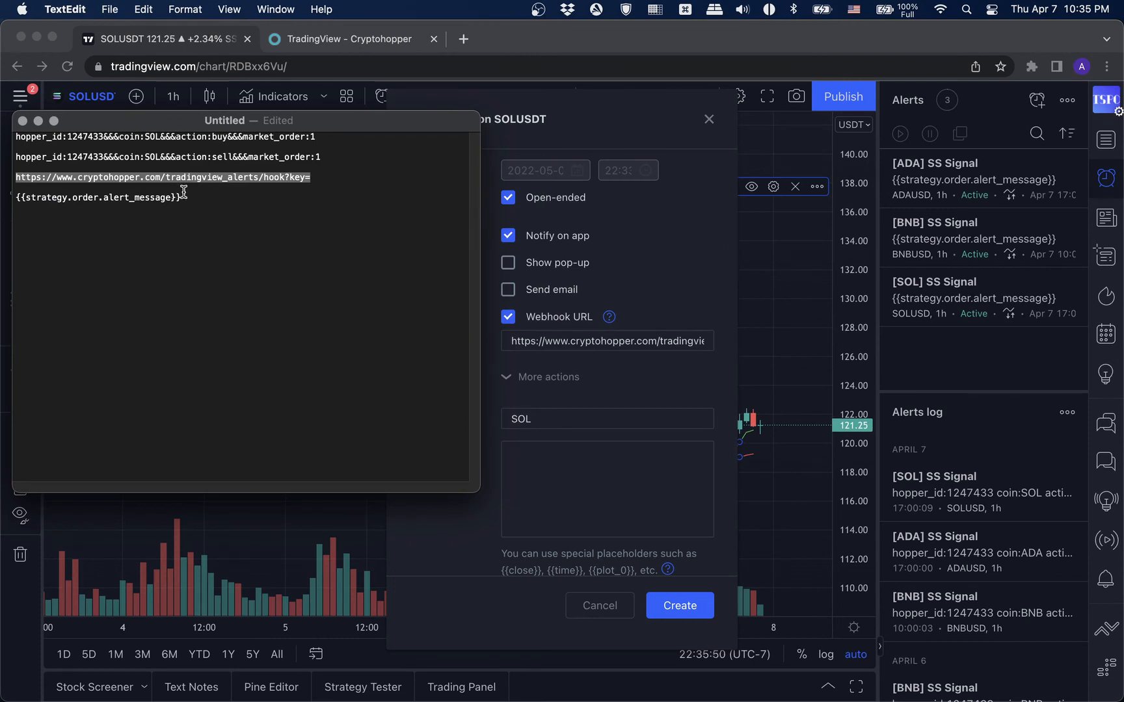
pyautogui.moveTo(183, 197); pyautogui.dragTo(13, 198)
pyautogui.press('super+c')
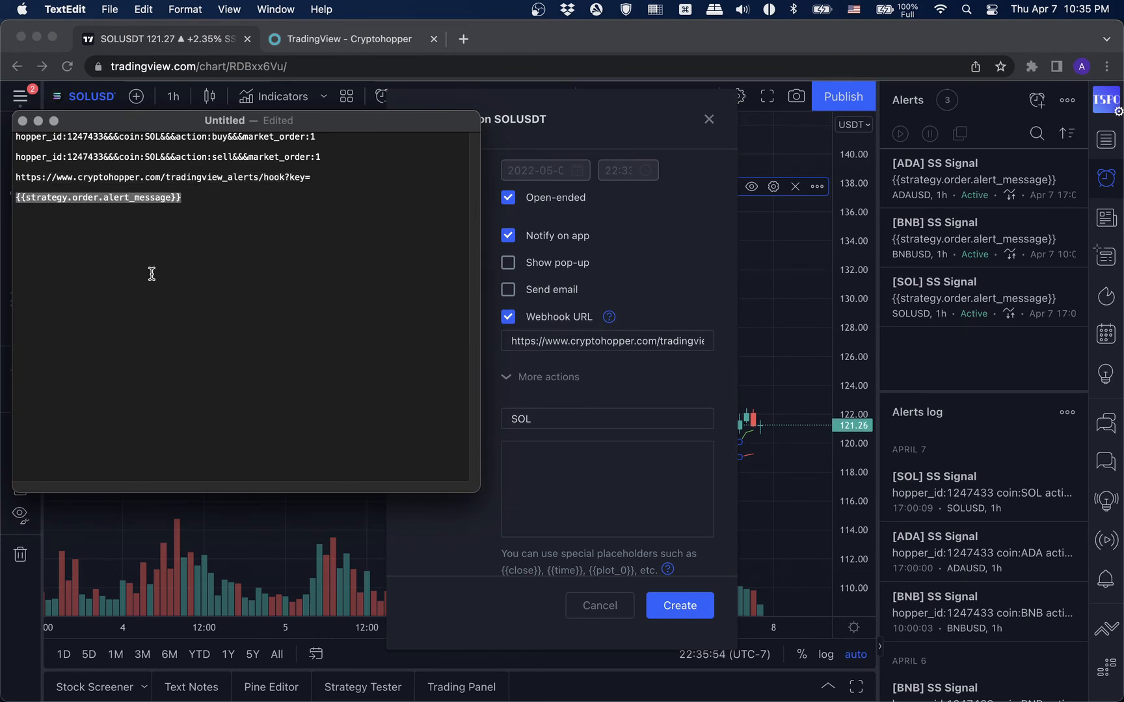
pyautogui.press('super+Tab')
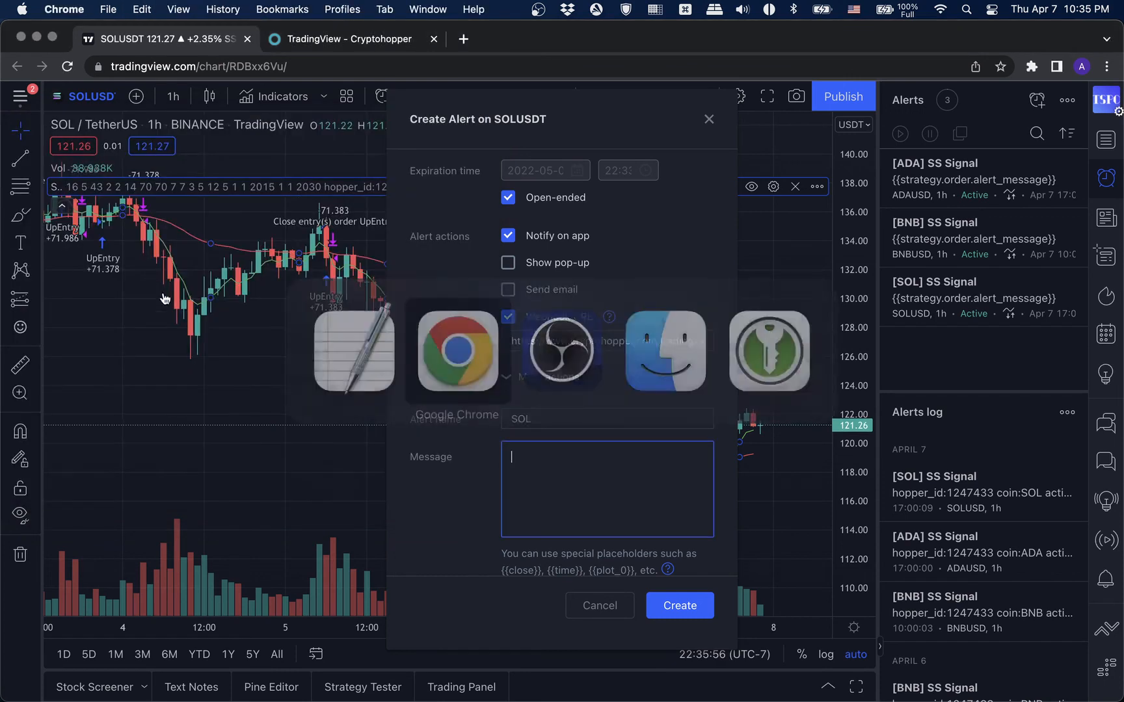
pyautogui.press('super+v')
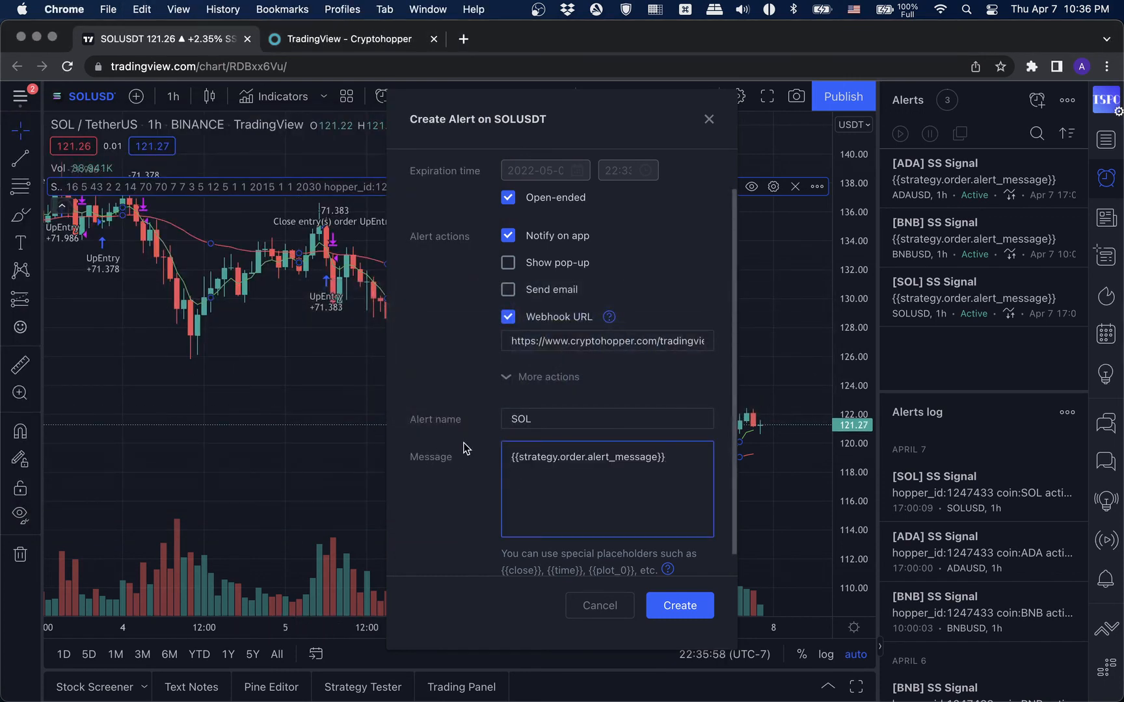
pyautogui.click(465, 449)
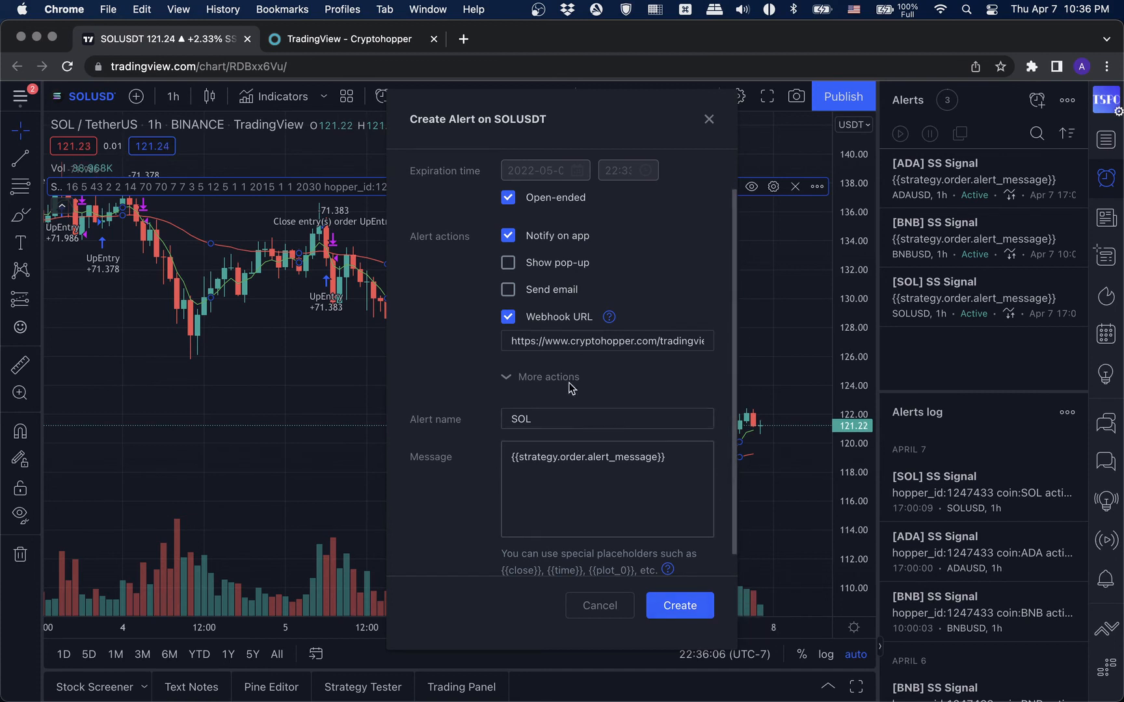
pyautogui.click(683, 606)
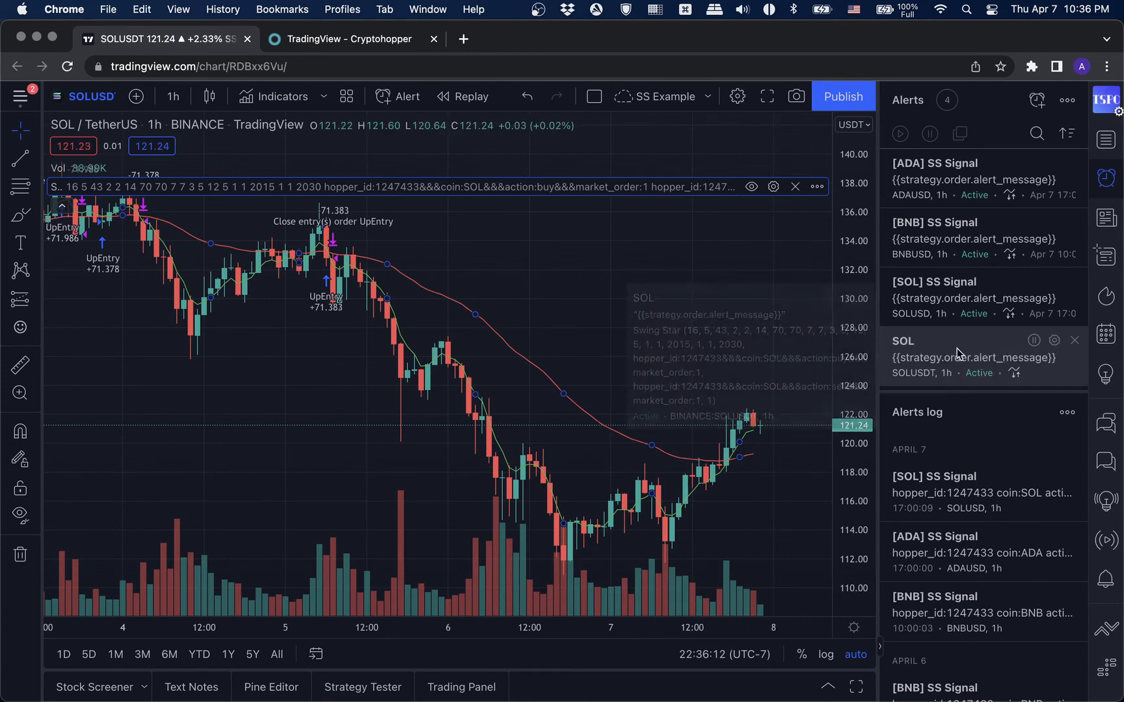
# Step: Review the new SOL alert's details and edit settings, and close them without changing anything
pyautogui.moveTo(974, 364)
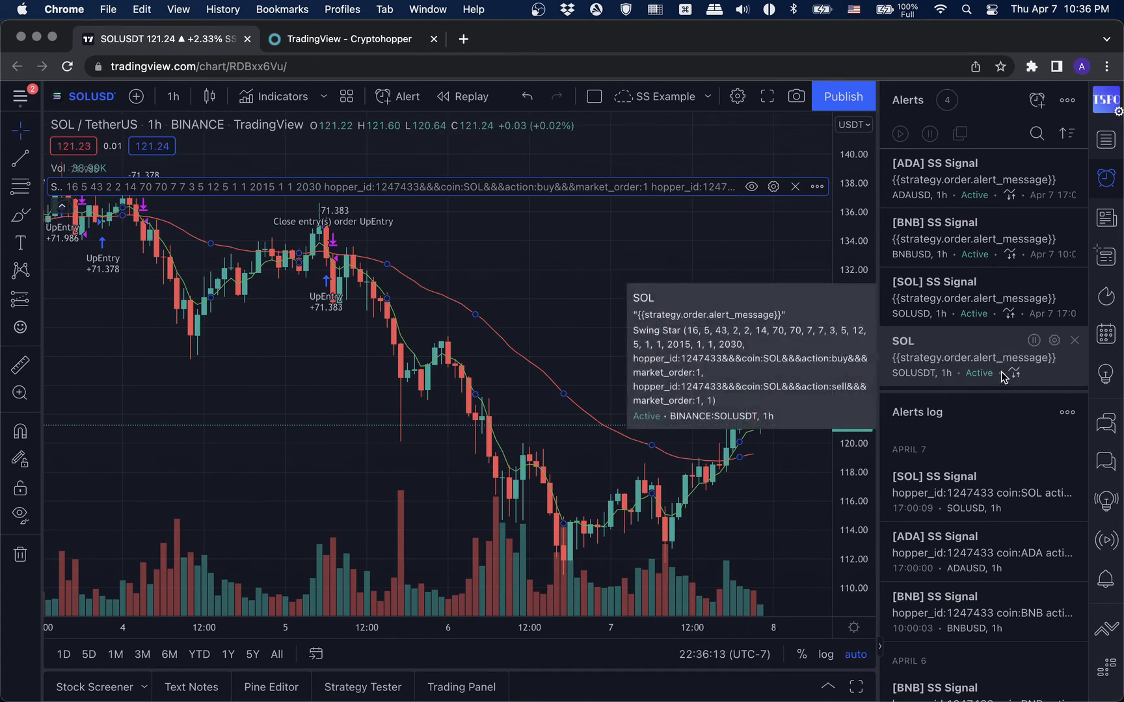
pyautogui.click(1055, 340)
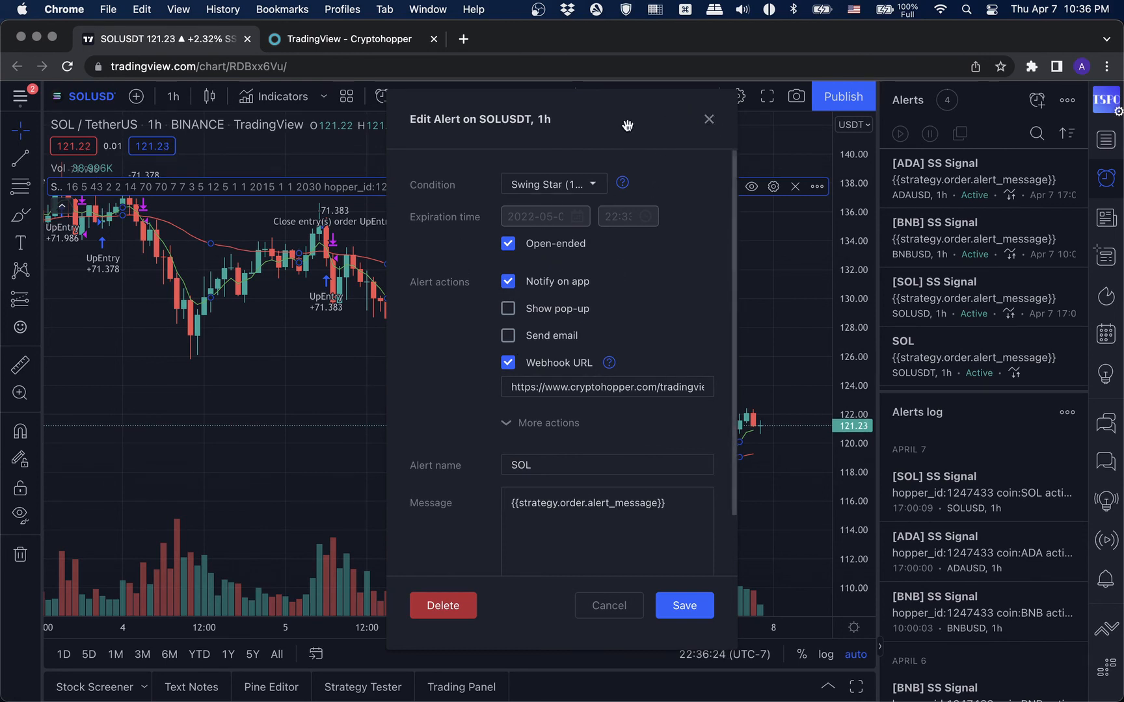
pyautogui.click(709, 119)
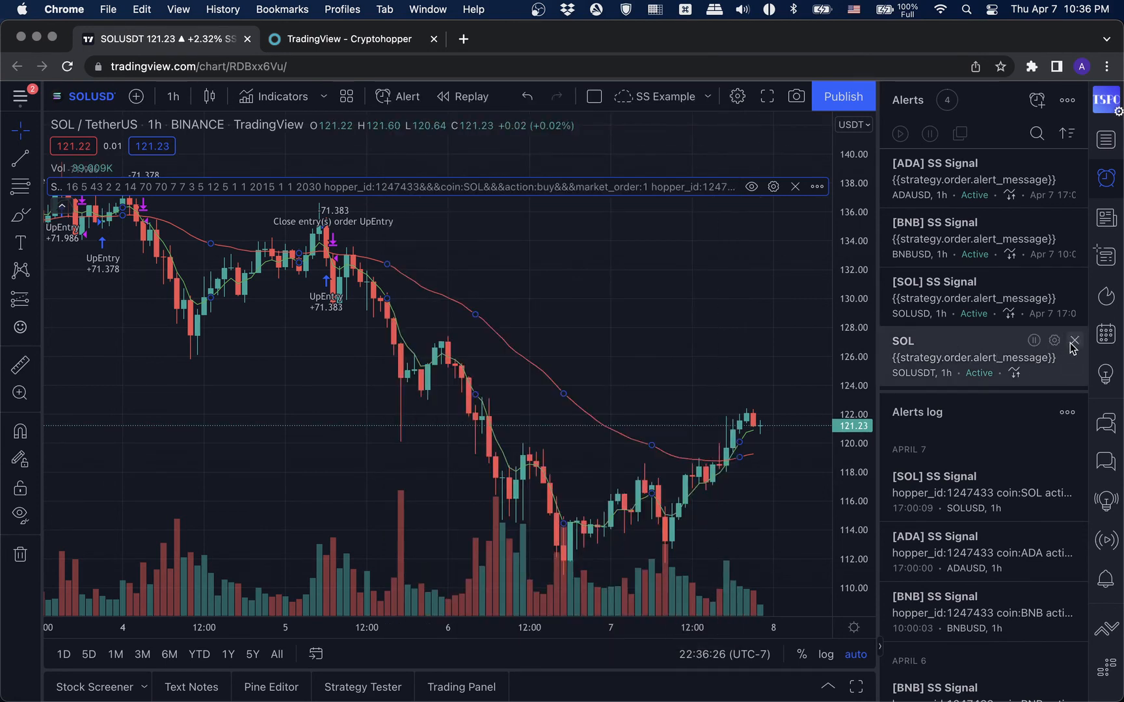
# Step: Pause the new SOL alert on SOLUSDT, delete it from the alerts list, and hide the list to widen the chart
pyautogui.click(1034, 341)
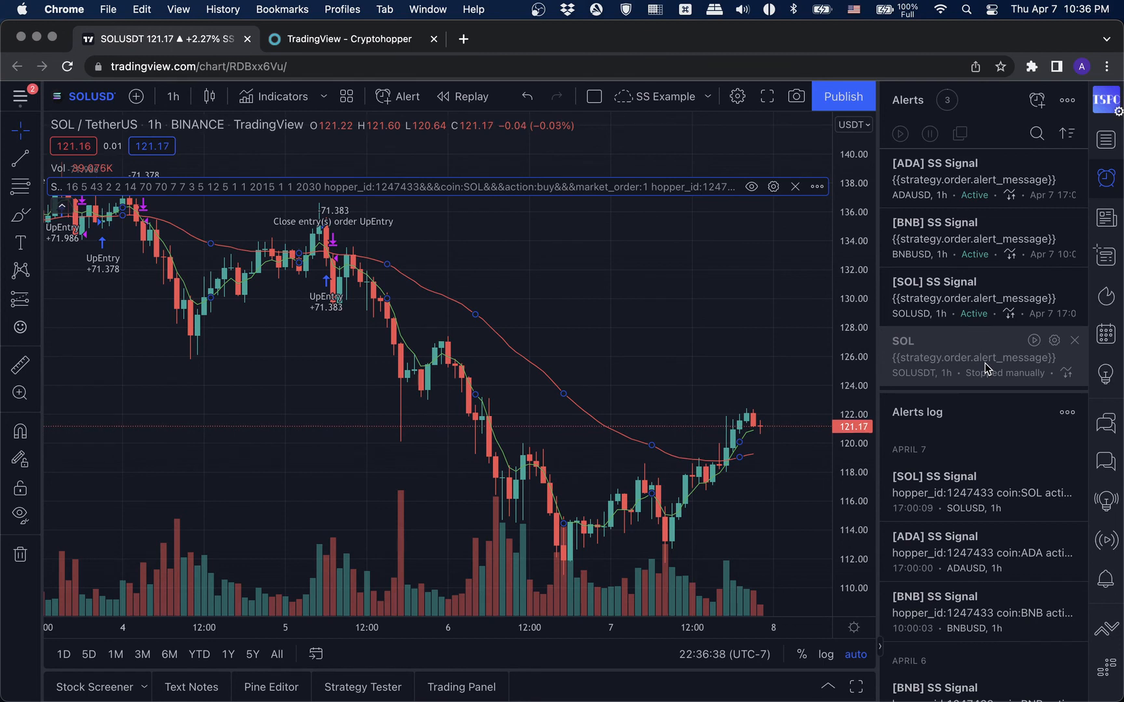
pyautogui.click(1074, 340)
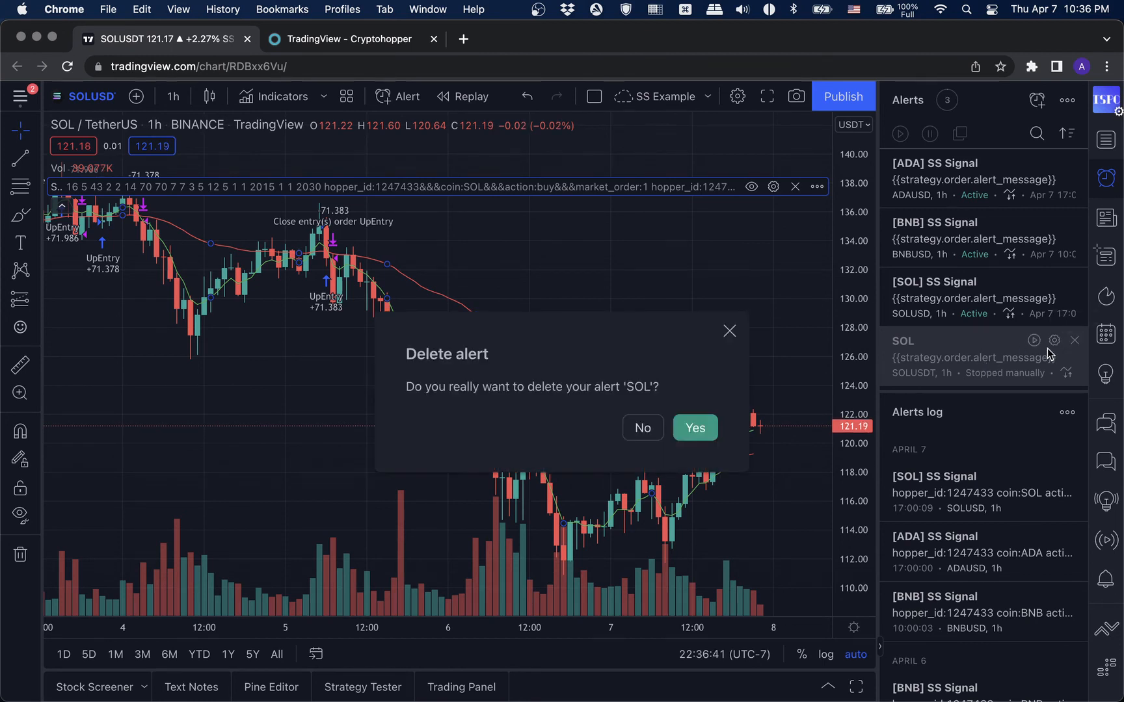
pyautogui.click(703, 432)
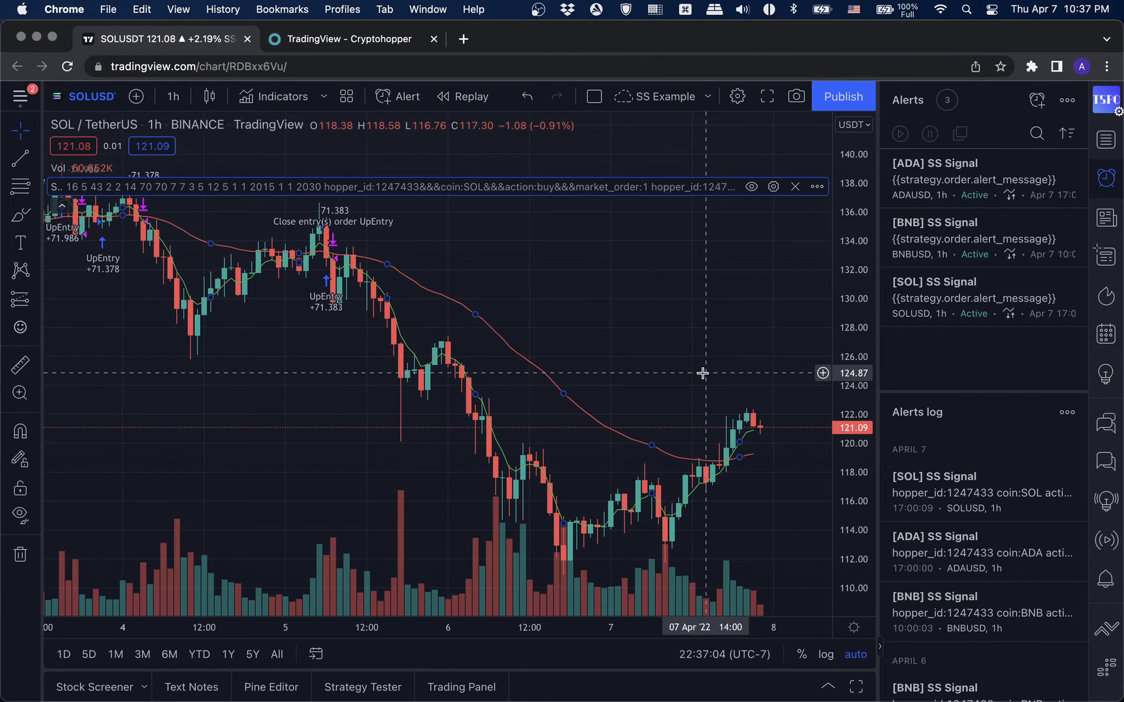
pyautogui.click(1117, 188)
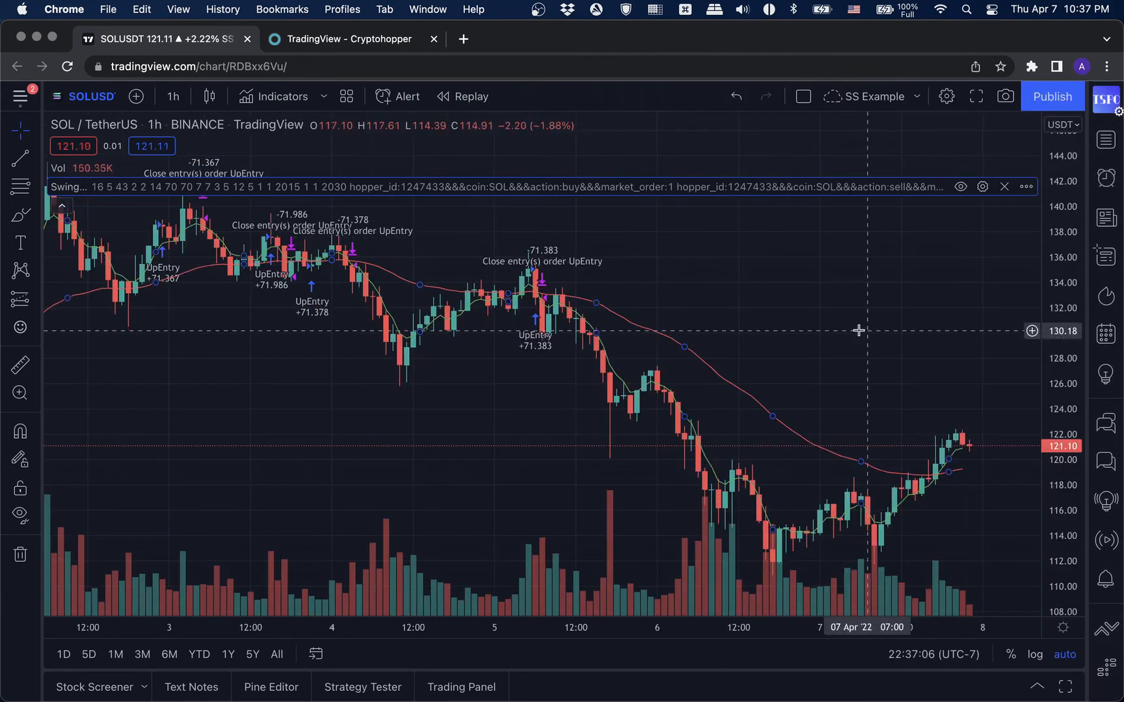